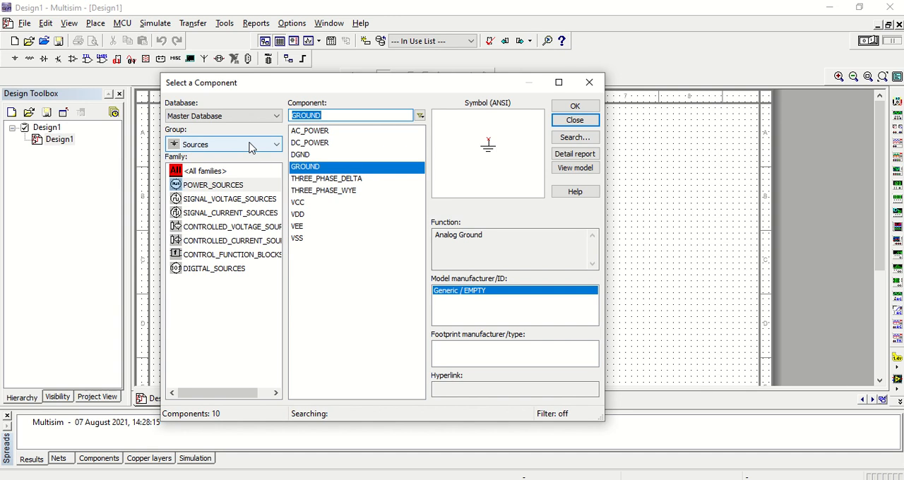
# Place section A of a TLC552C dual timer from the Mixed group's TIMER family in the middle of the schematic.
pyautogui.click(250, 145)
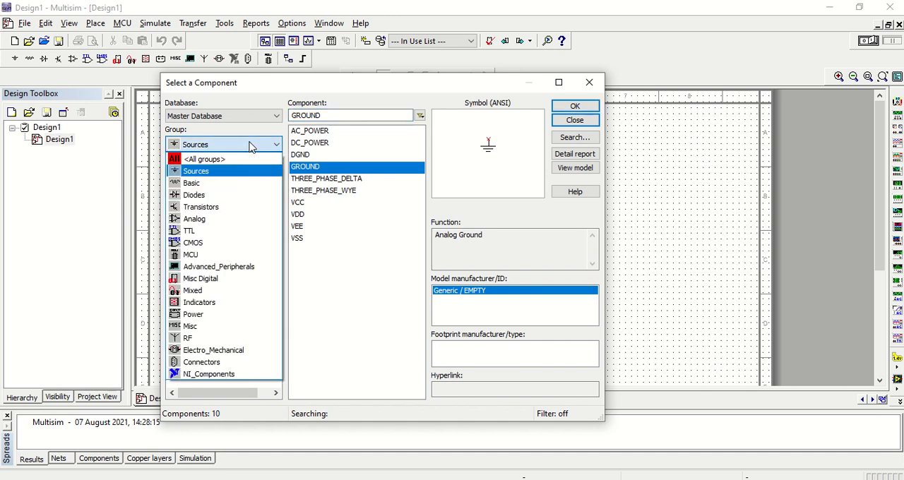
pyautogui.click(194, 290)
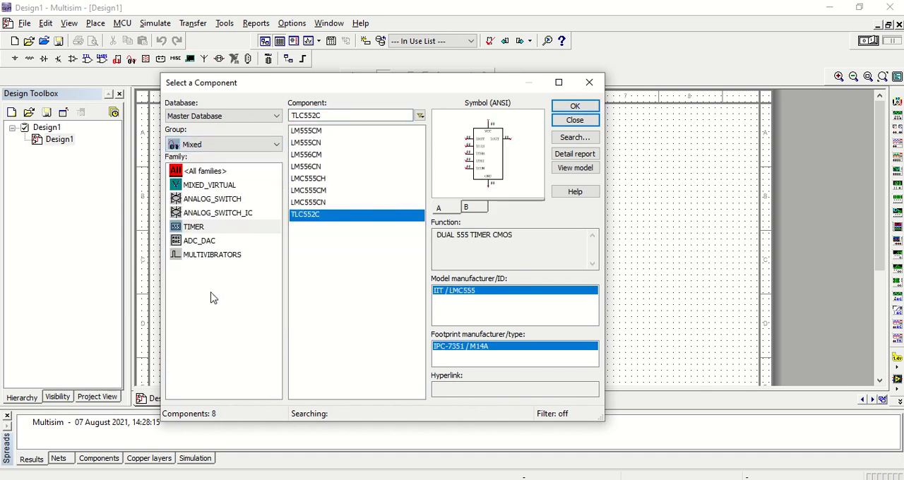
pyautogui.click(218, 228)
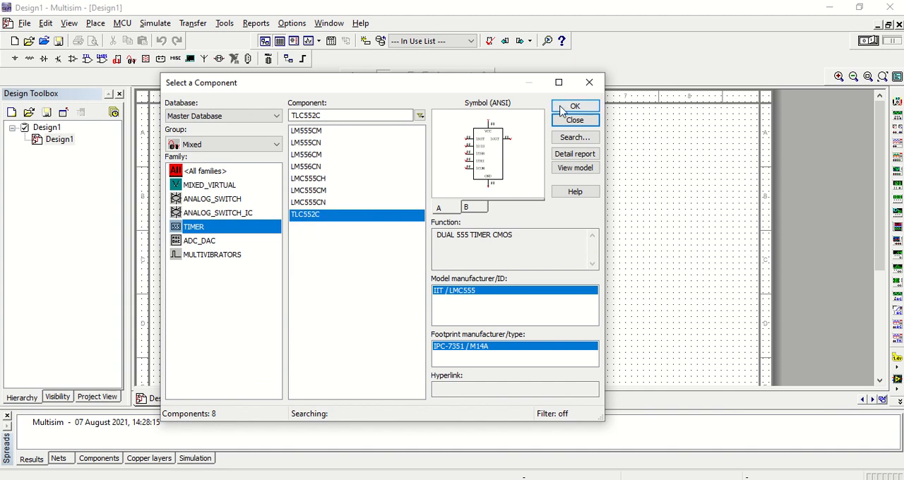
pyautogui.click(575, 106)
pyautogui.click(557, 129)
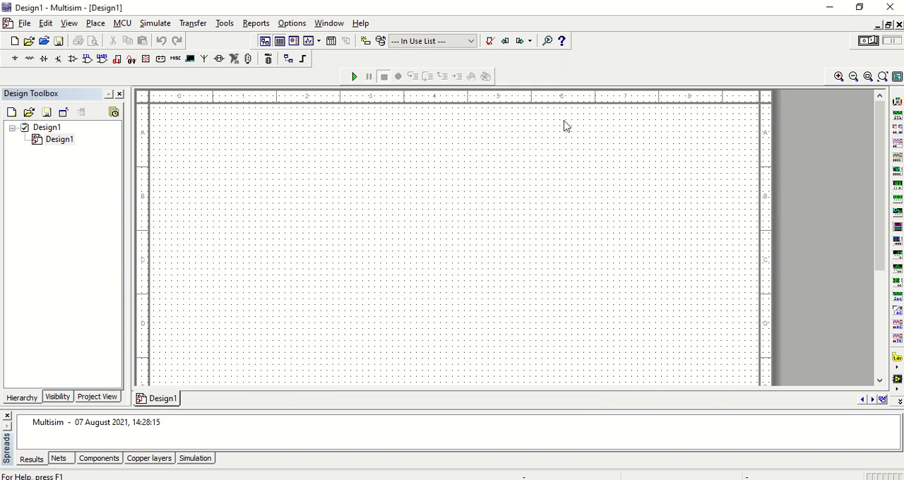
pyautogui.click(403, 262)
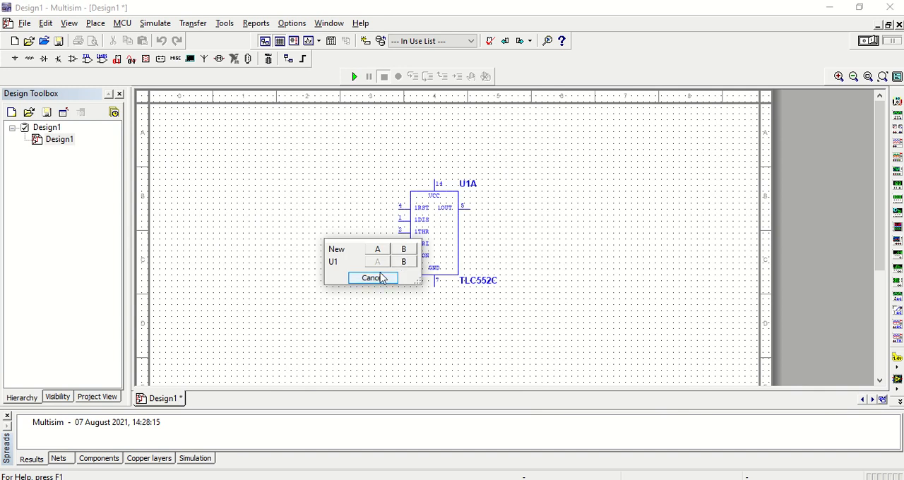
pyautogui.click(380, 281)
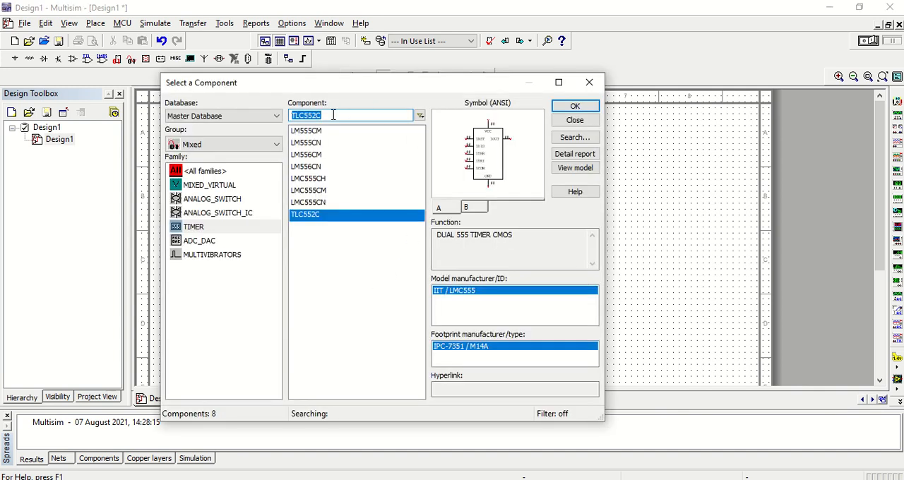
# Place a DC_POWER source from the Sources group's POWER_SOURCES family directly above the timer.
pyautogui.click(244, 146)
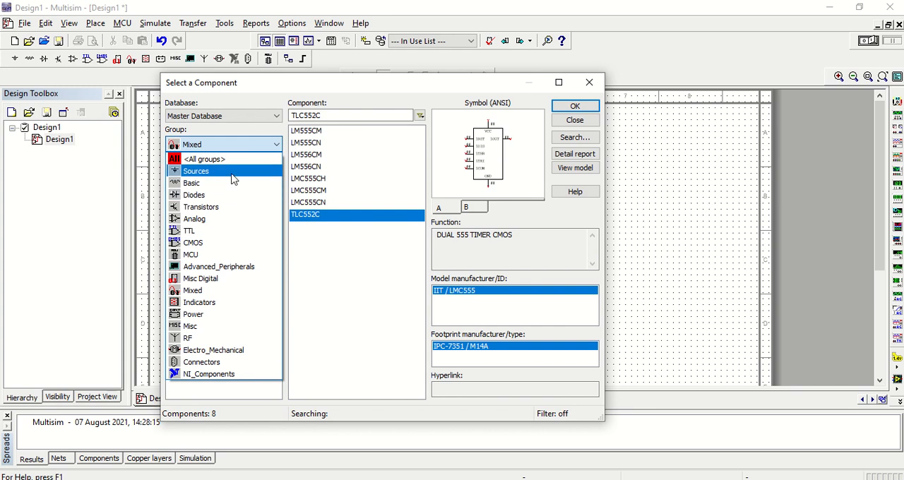
pyautogui.click(232, 173)
pyautogui.click(238, 187)
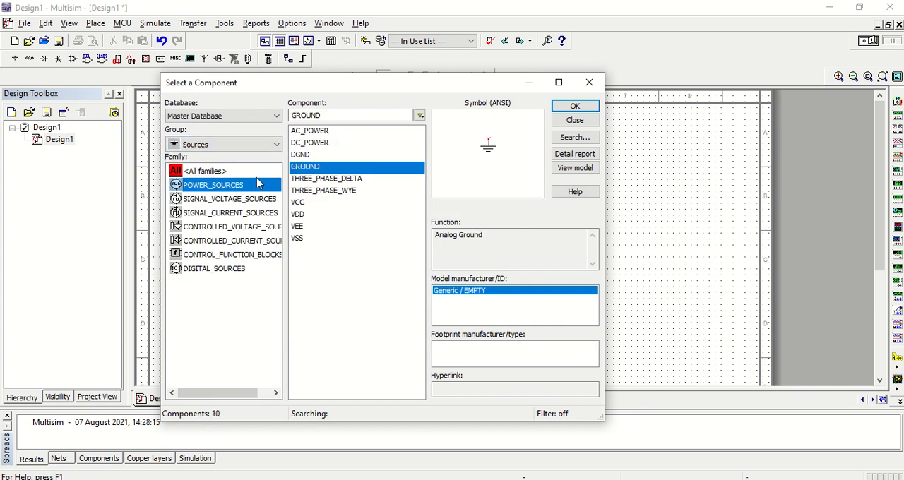
pyautogui.click(372, 142)
pyautogui.click(575, 106)
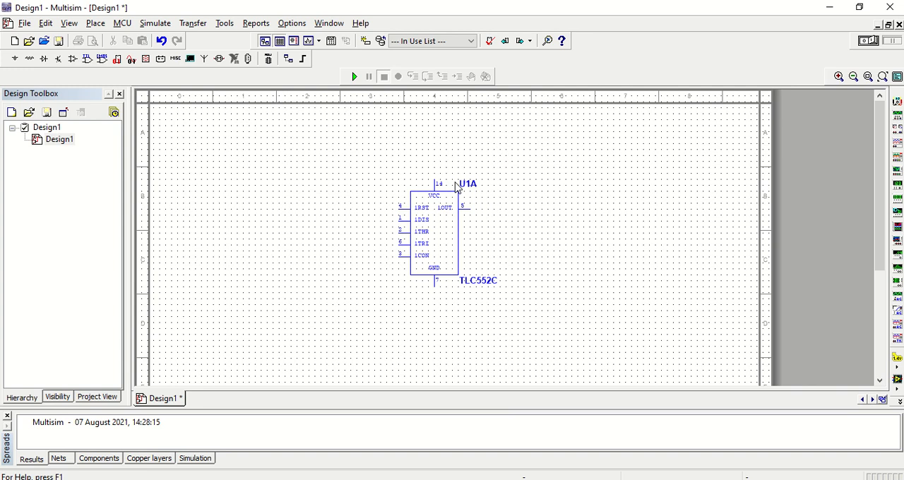
pyautogui.click(436, 129)
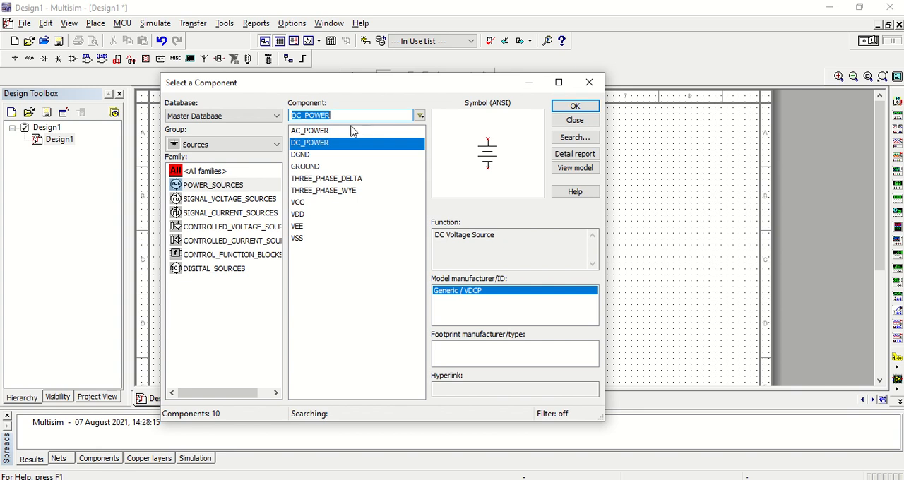
# Place a vertical 28.7 kΩ resistor with 0.5% tolerance from the Basic group to the left of the timer.
pyautogui.click(226, 147)
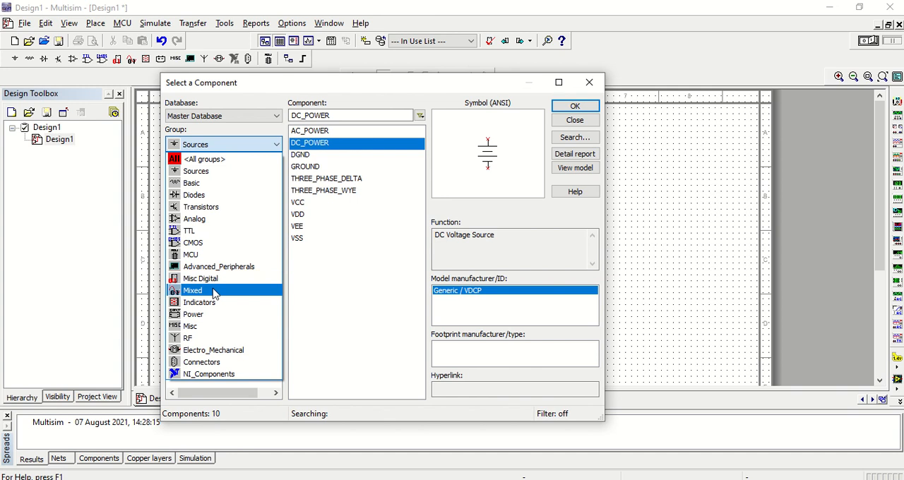
pyautogui.click(205, 183)
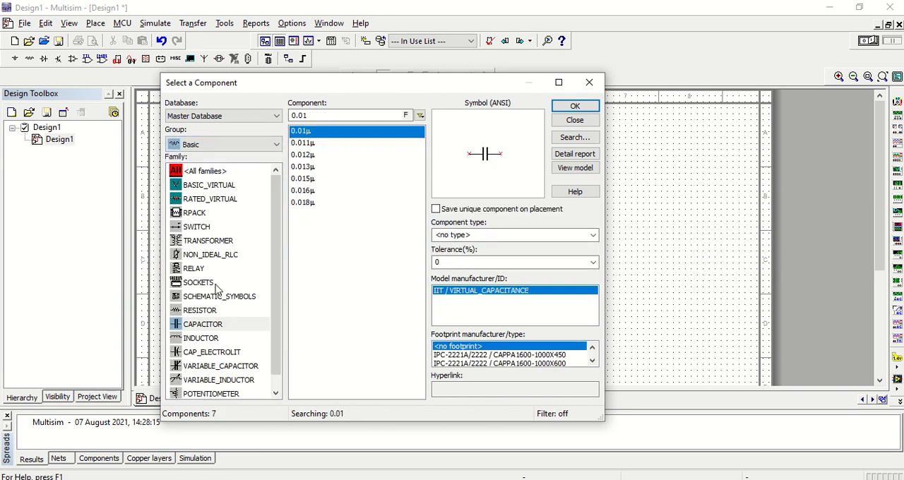
pyautogui.click(205, 311)
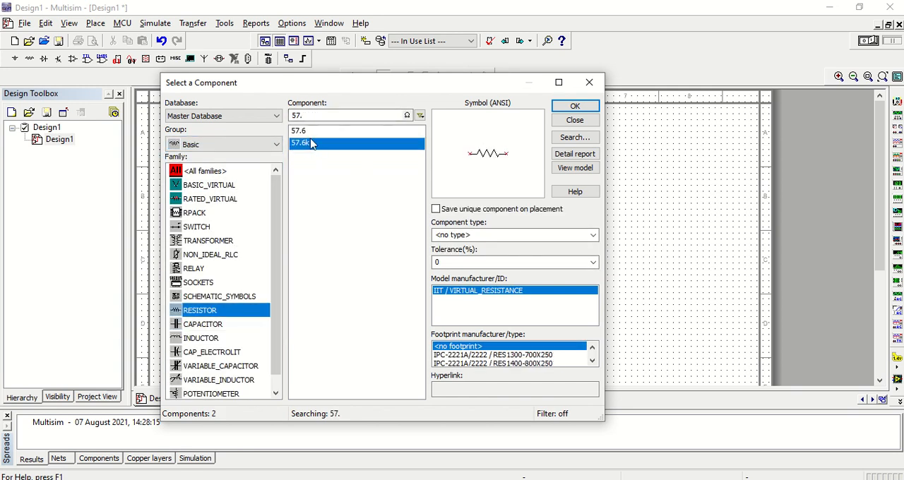
pyautogui.click(317, 116)
pyautogui.write('2')
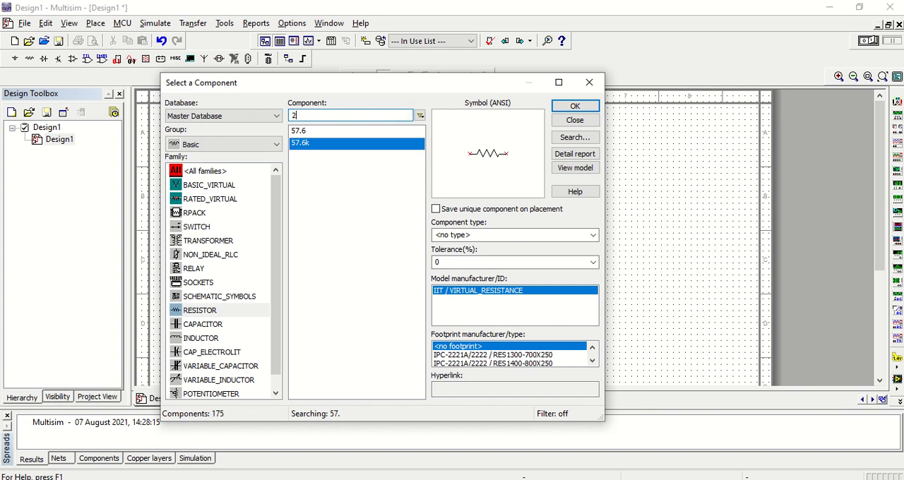
pyautogui.write('8.7k')
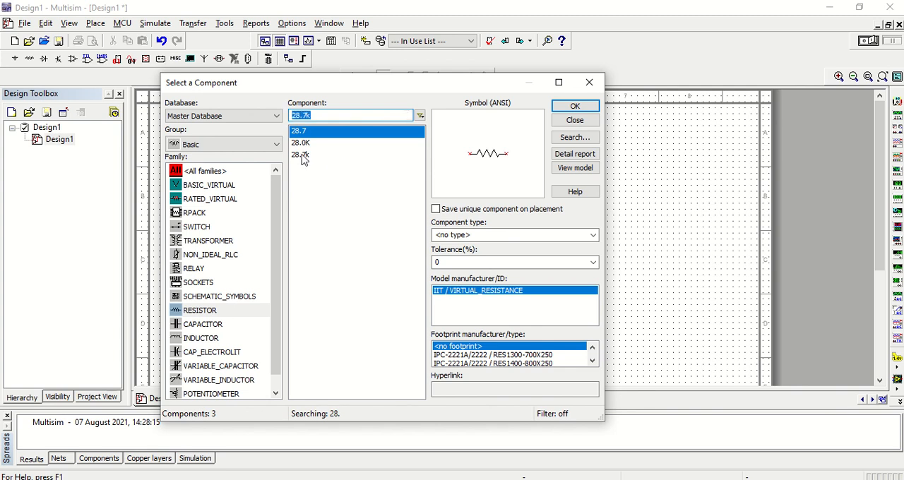
pyautogui.click(304, 155)
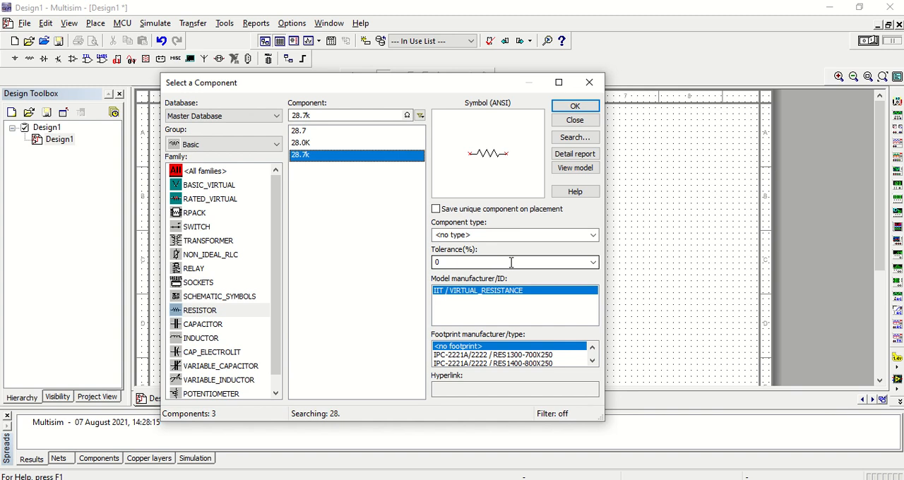
pyautogui.click(592, 262)
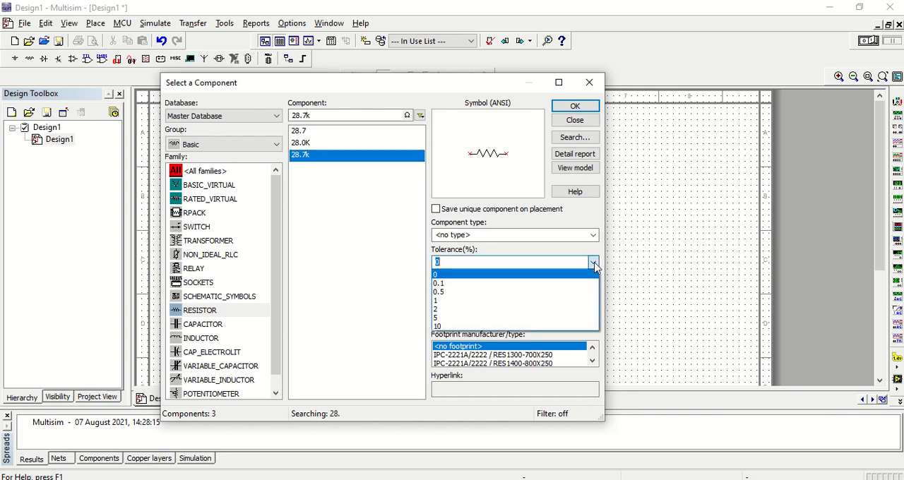
pyautogui.click(464, 292)
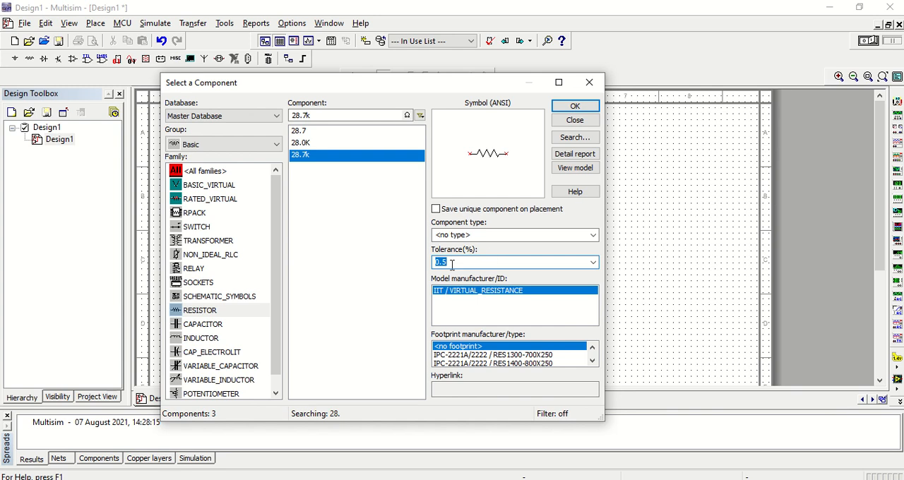
pyautogui.click(583, 107)
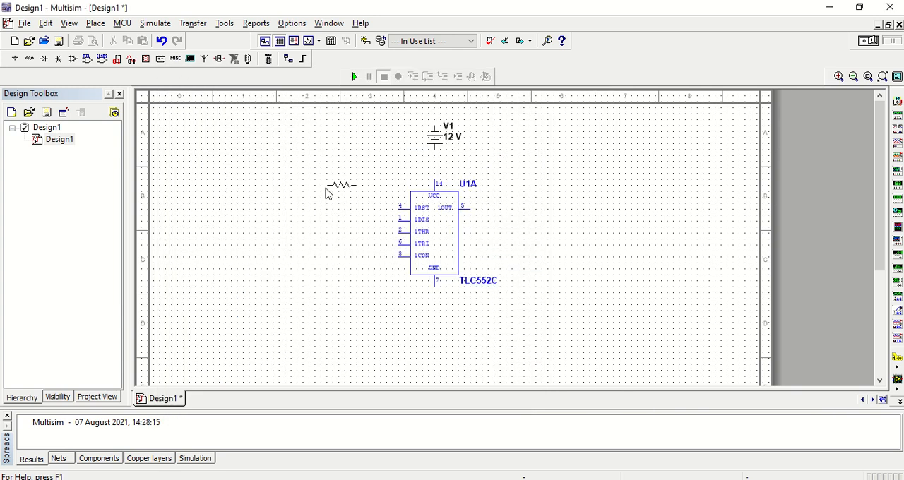
pyautogui.click(248, 202)
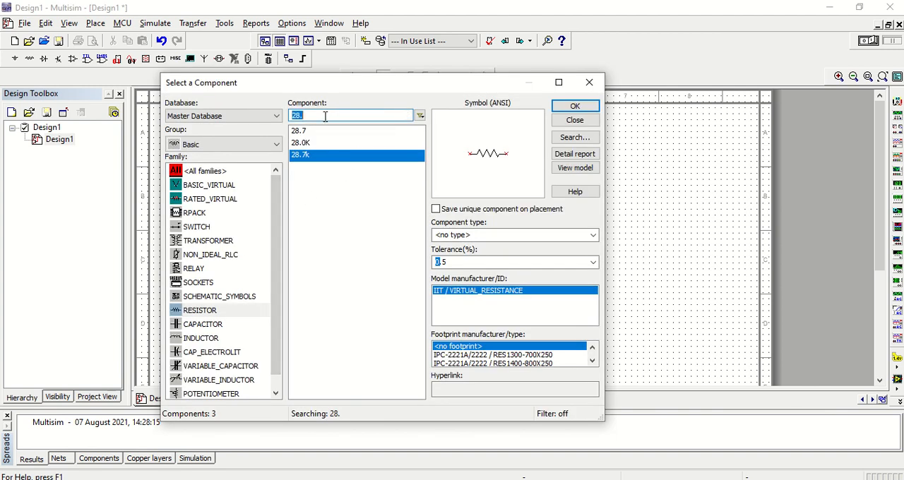
# Place a vertical 57.6 kΩ resistor with 0.5% tolerance directly below the 28.7 kΩ resistor.
pyautogui.write('57.')
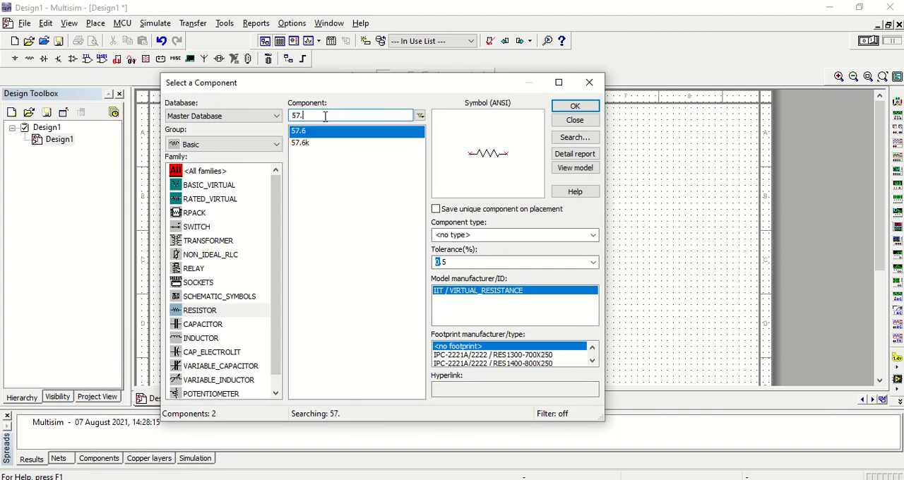
pyautogui.click(314, 142)
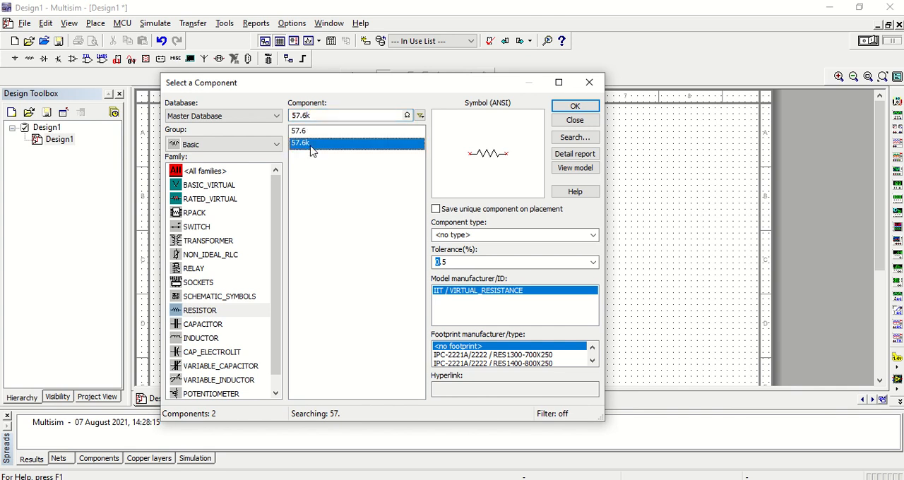
pyautogui.doubleClick(496, 264)
pyautogui.click(574, 106)
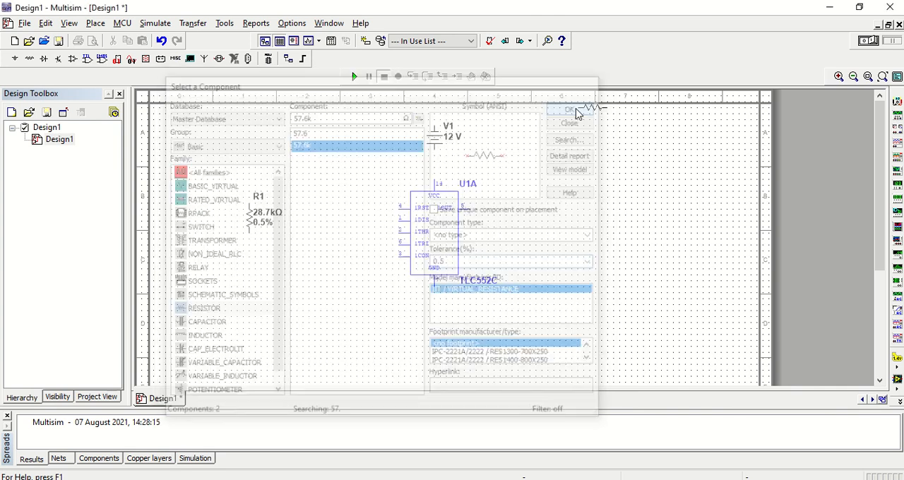
pyautogui.hotkey('ctrl', 'r')
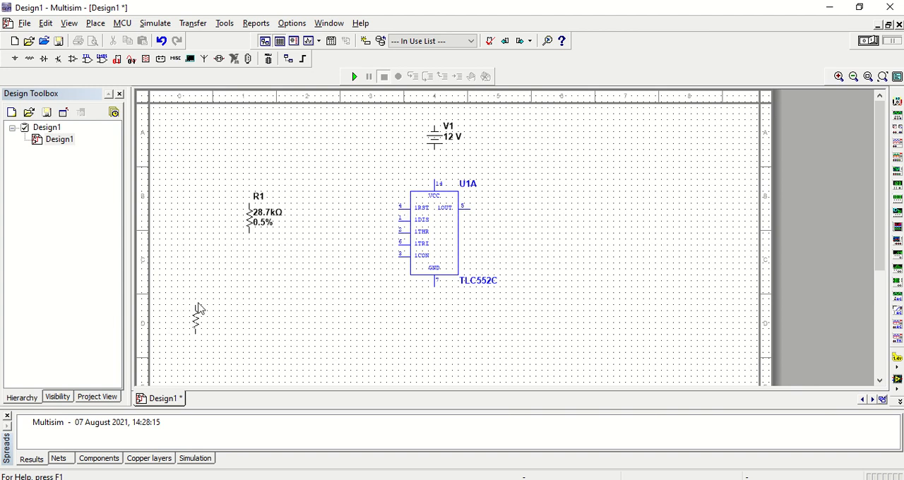
pyautogui.press('Escape')
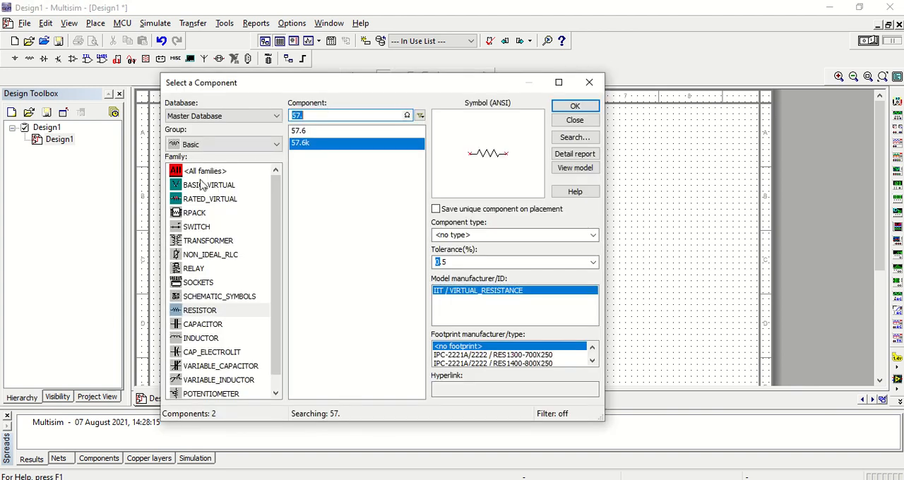
# Place a vertical 0.01 µF capacitor below the 57.6 kΩ resistor and a horizontal 0.01 F capacitor below the timer's left side.
pyautogui.click(213, 327)
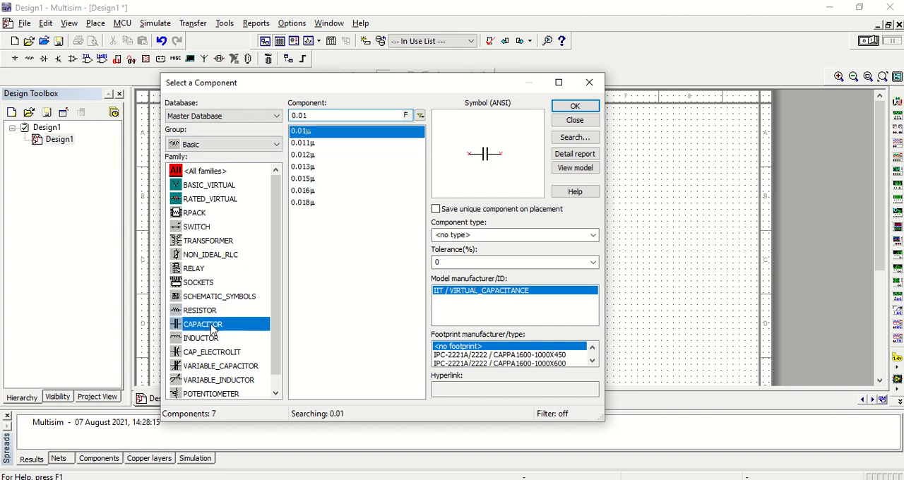
pyautogui.click(574, 109)
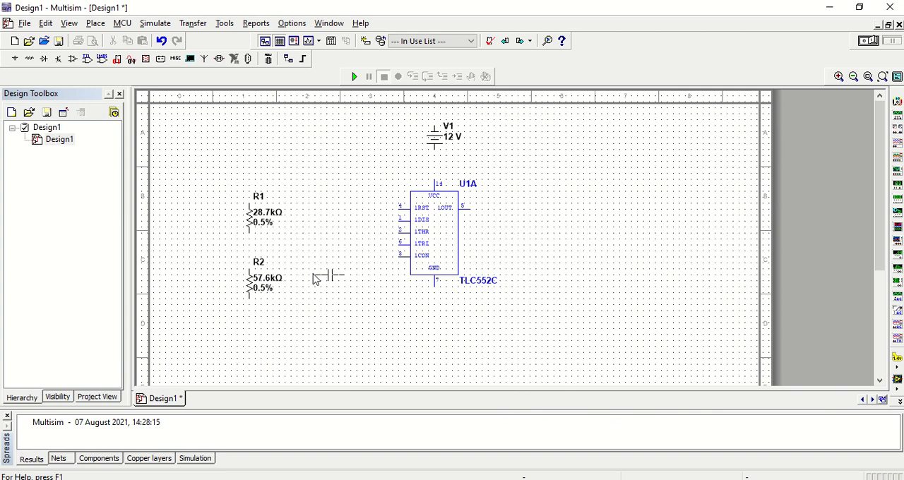
pyautogui.hotkey('ctrl', 'r')
pyautogui.click(249, 336)
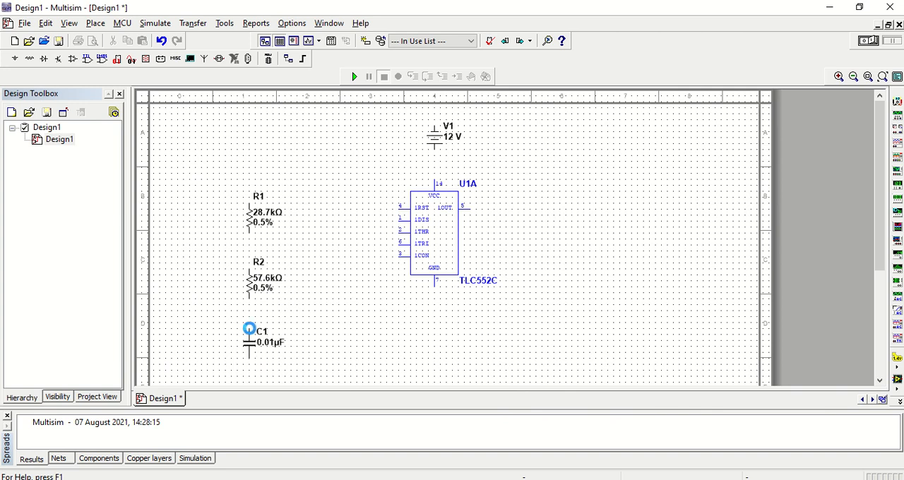
pyautogui.click(576, 107)
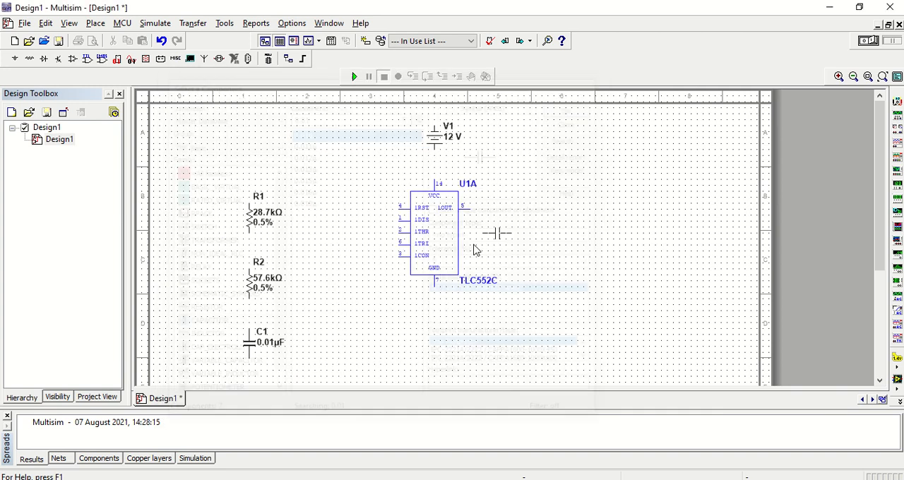
pyautogui.click(374, 316)
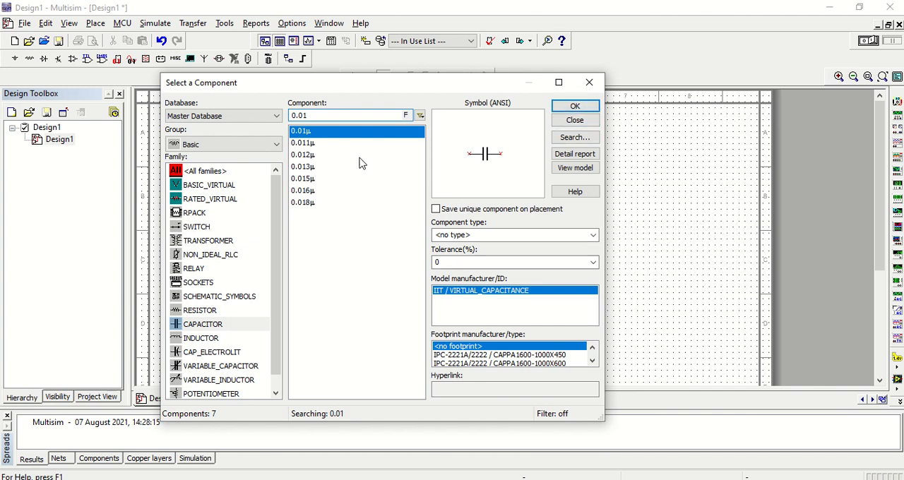
# Place a GROUND symbol from the Sources group's POWER_SOURCES family to the left of the DC source.
pyautogui.click(194, 145)
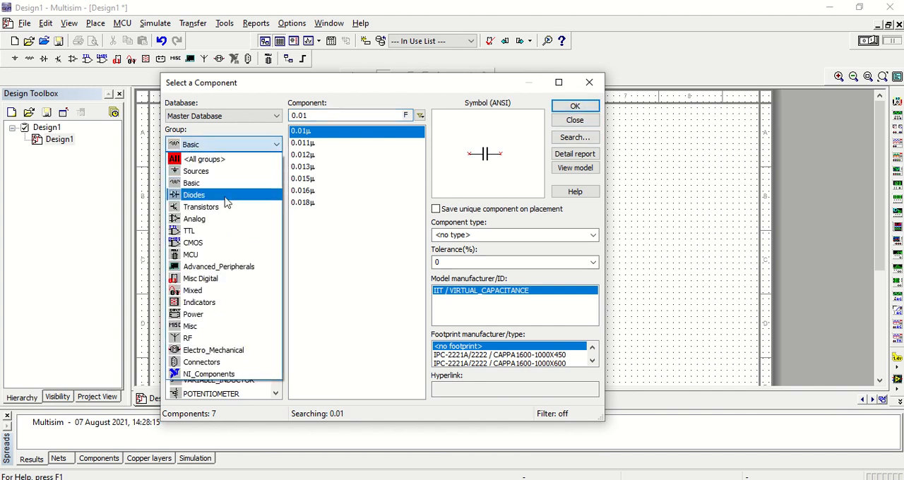
pyautogui.click(224, 171)
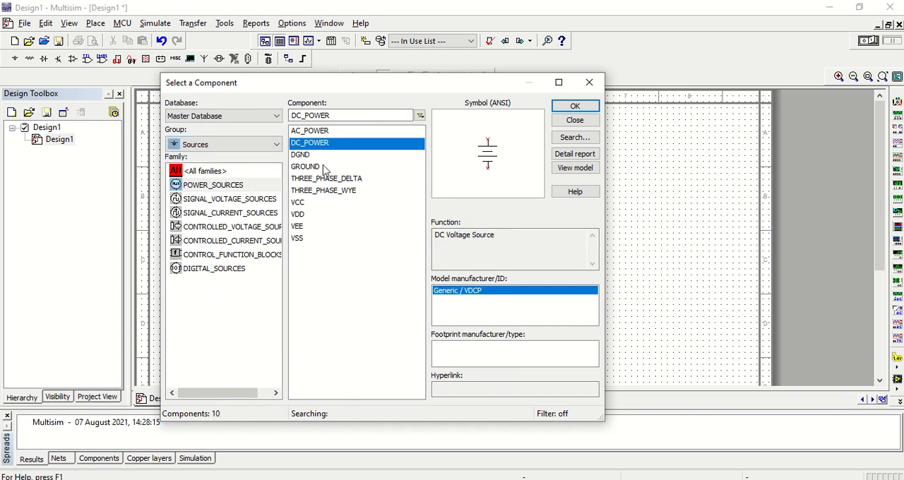
pyautogui.click(326, 168)
pyautogui.click(575, 106)
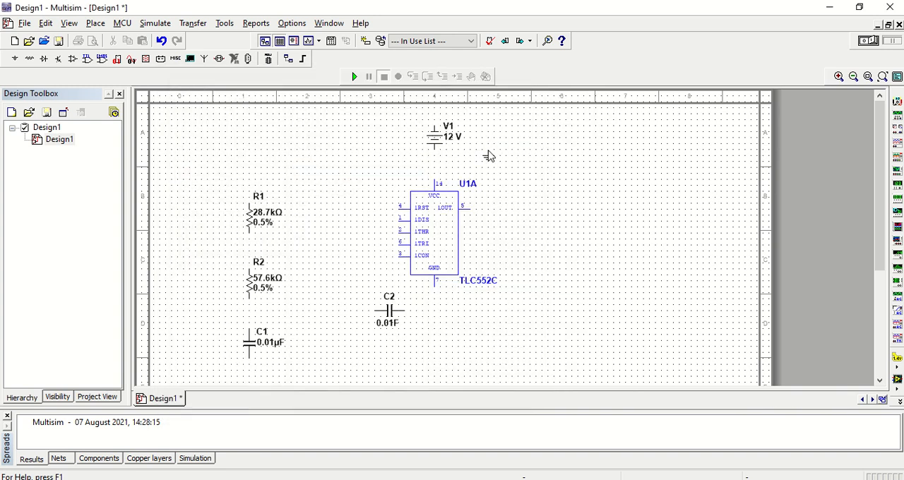
pyautogui.click(280, 143)
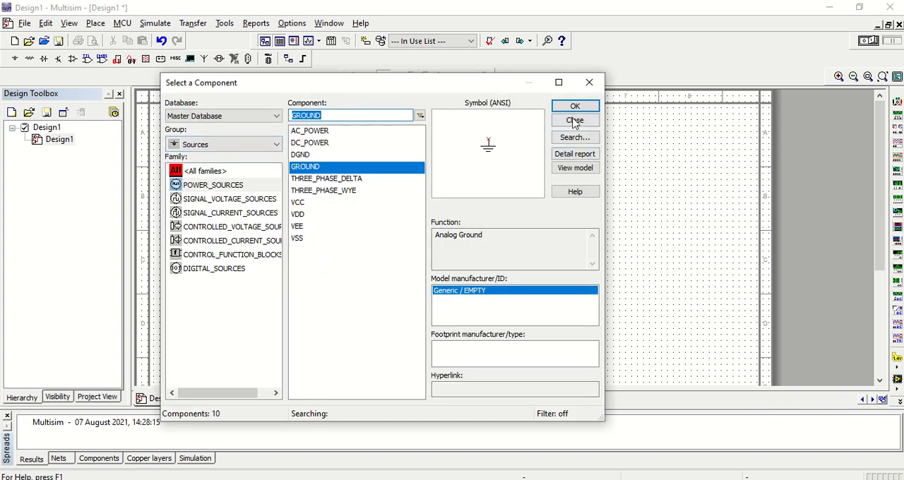
# Place one GROUND symbol below the 0.01 µF capacitor and another below the timer's GND pin, and finish placing components.
pyautogui.click(587, 109)
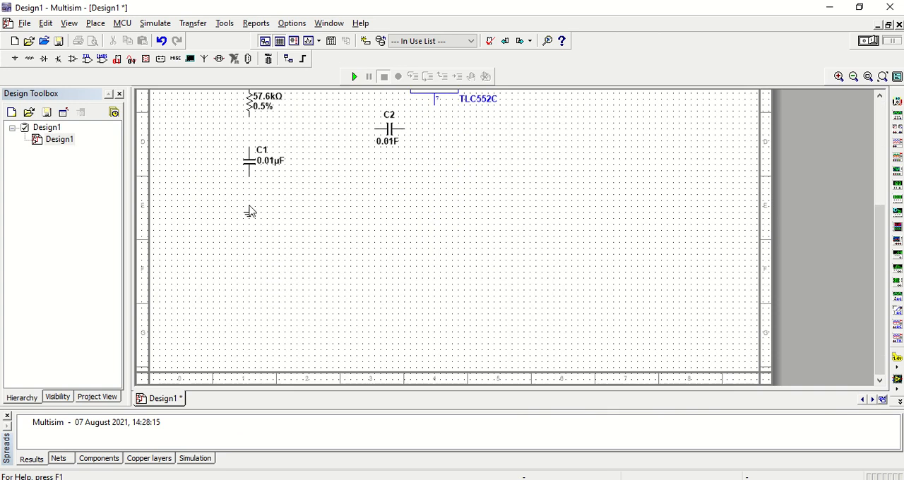
pyautogui.click(249, 204)
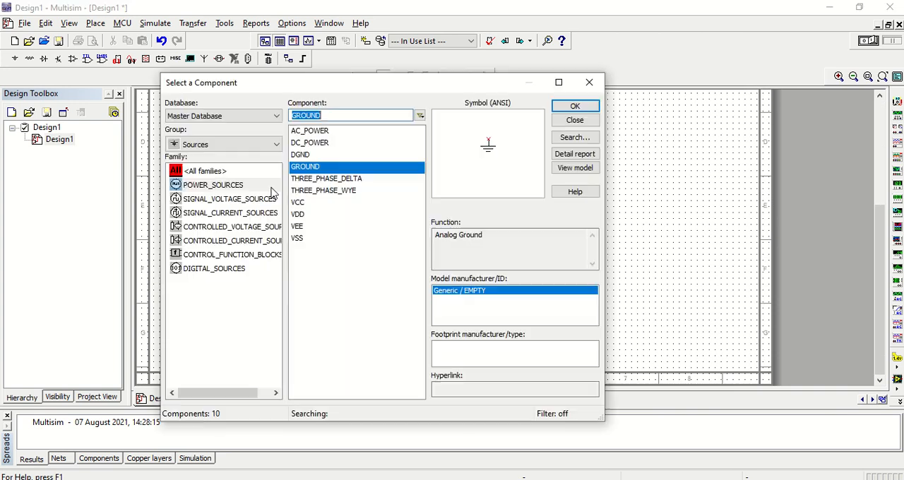
pyautogui.click(573, 106)
pyautogui.click(435, 150)
pyautogui.click(573, 119)
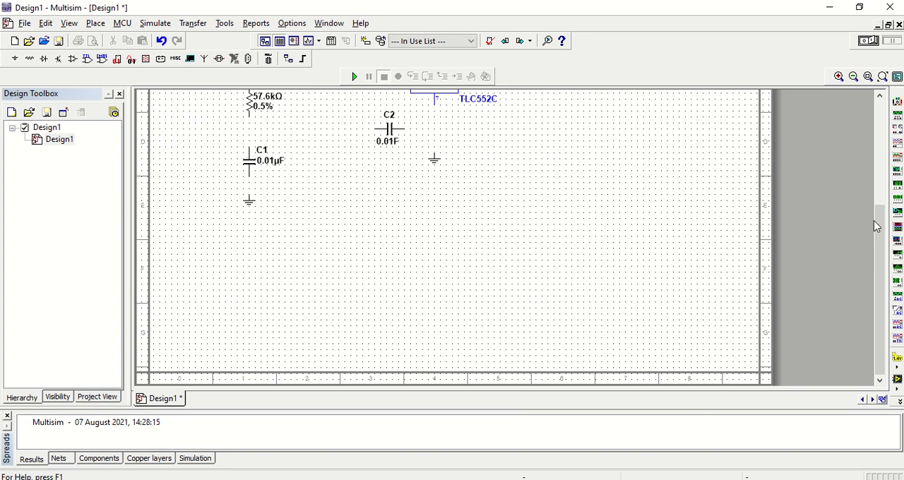
# Place a two-channel oscilloscope to the right of the DC source.
pyautogui.moveTo(876, 226); pyautogui.dragTo(860, 128)
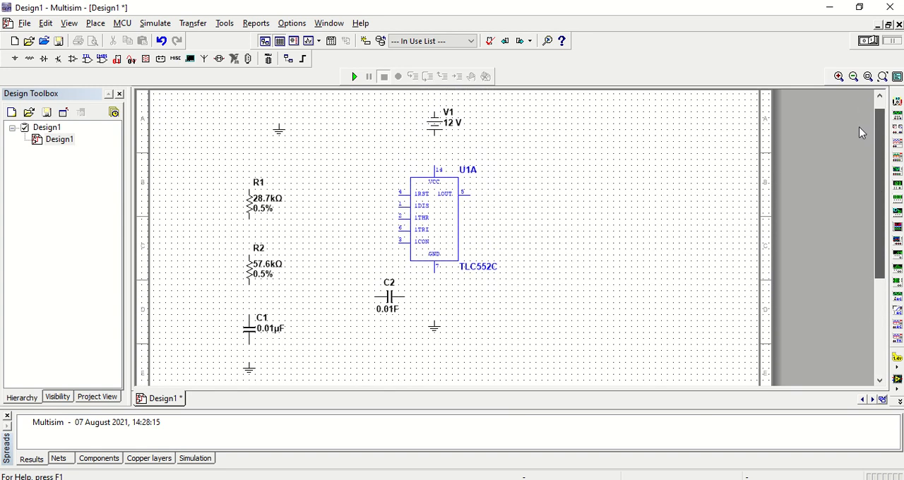
pyautogui.click(896, 161)
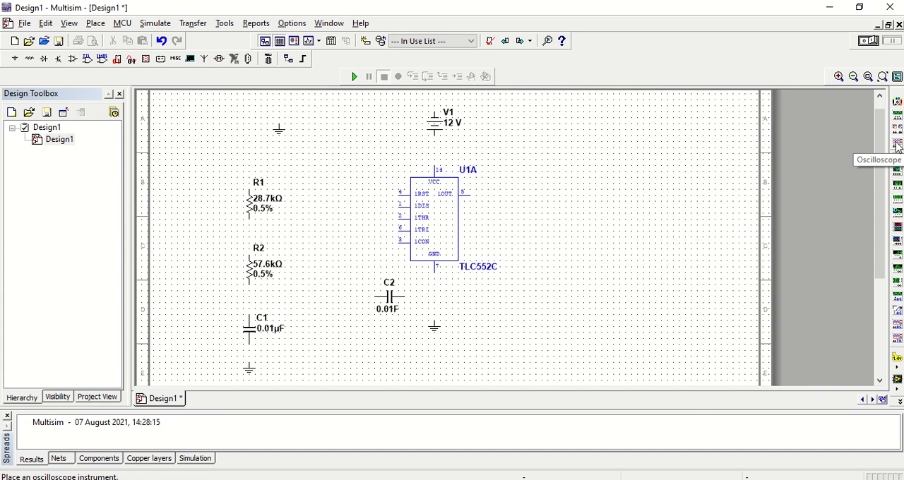
pyautogui.click(593, 173)
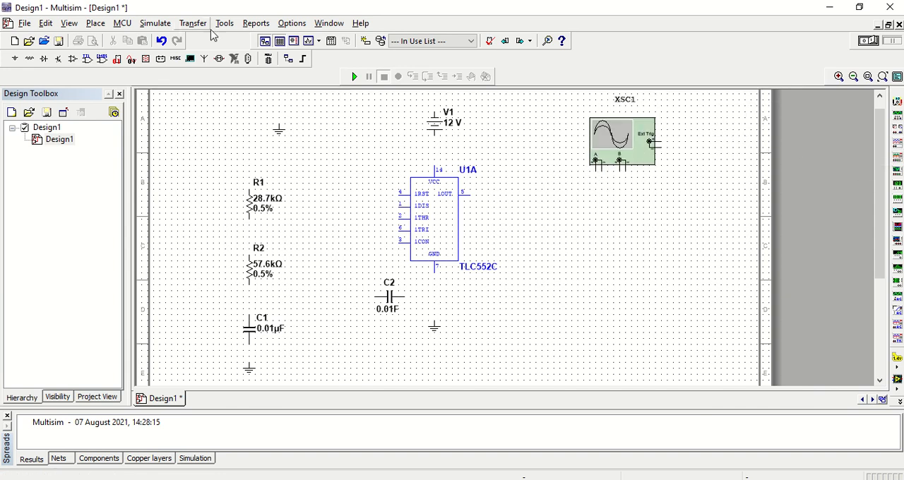
pyautogui.click(155, 23)
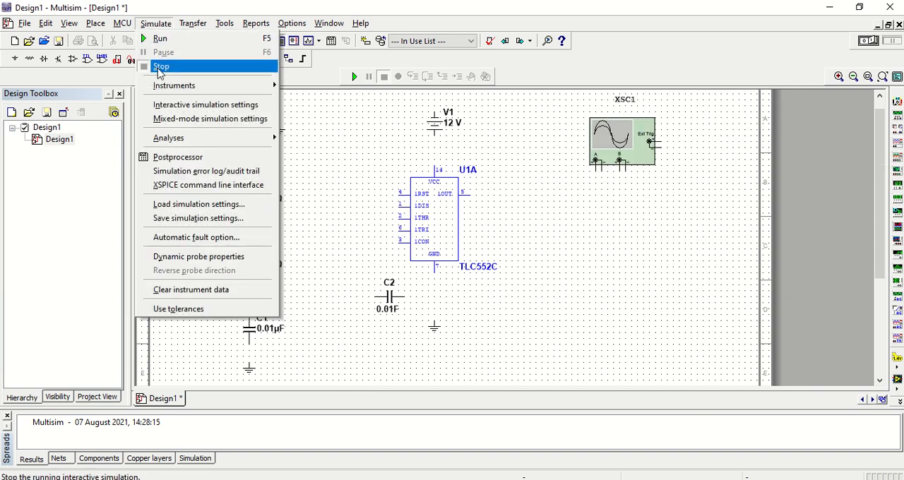
pyautogui.moveTo(271, 85)
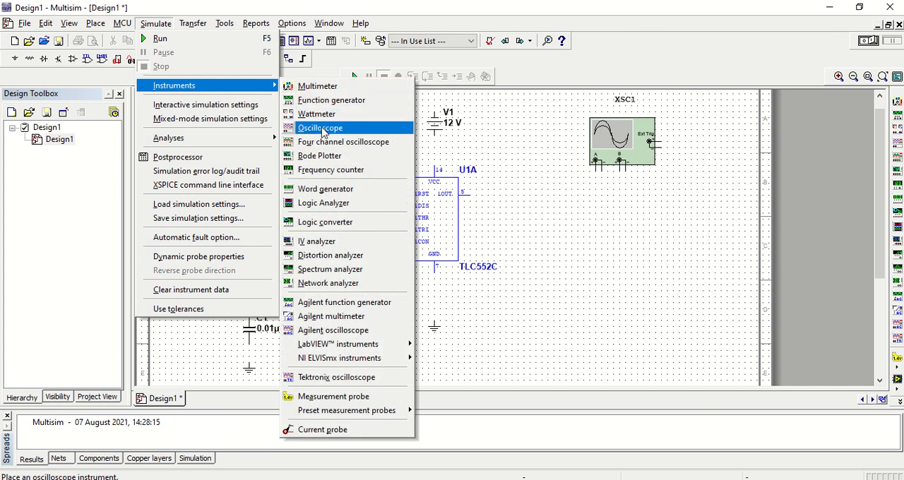
pyautogui.click(637, 238)
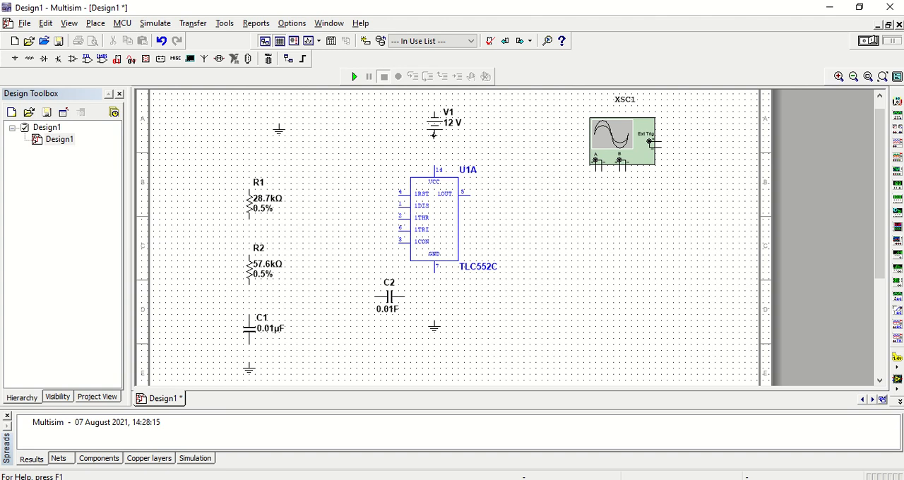
# Wire the DC source's lower terminal to the timer's VCC pin and its upper terminal to the ground on its left.
pyautogui.moveTo(434, 161); pyautogui.dragTo(433, 132)
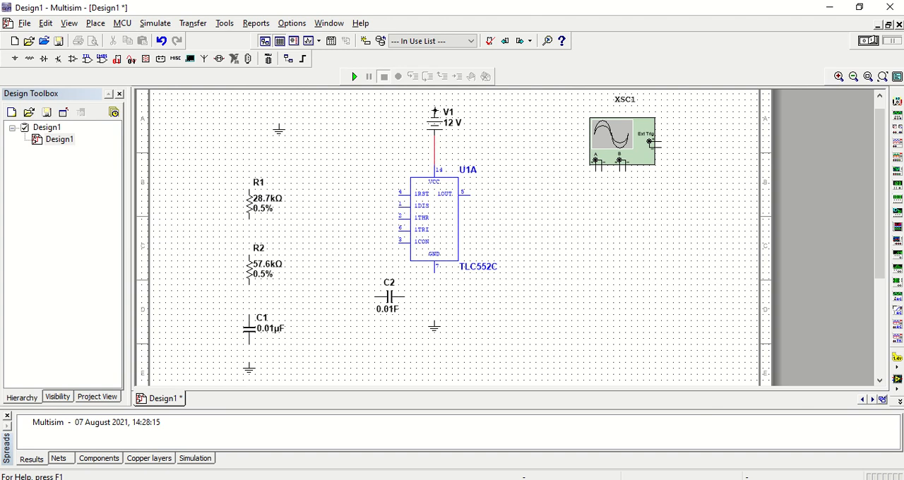
pyautogui.click(425, 99)
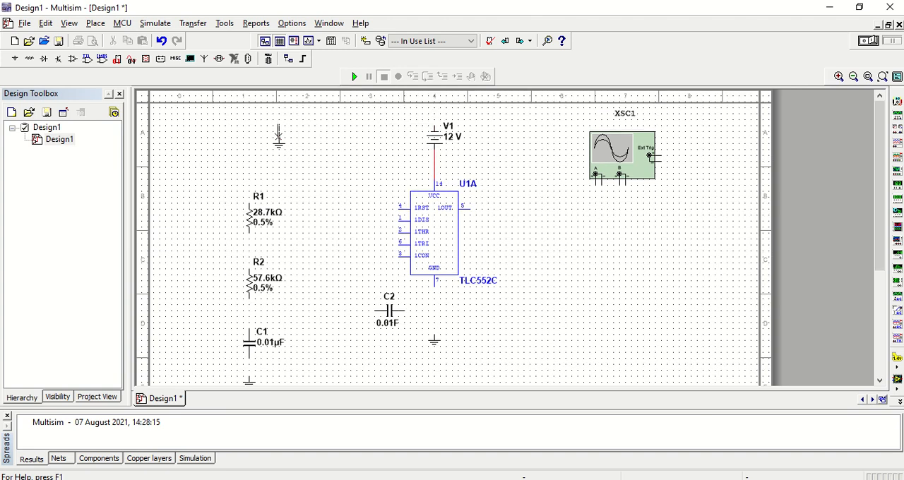
pyautogui.click(278, 128)
# Wire the VCC line to the upper end of R1 and connect the timer's 1RST pin to that wire.
pyautogui.moveTo(880, 149); pyautogui.dragTo(879, 158)
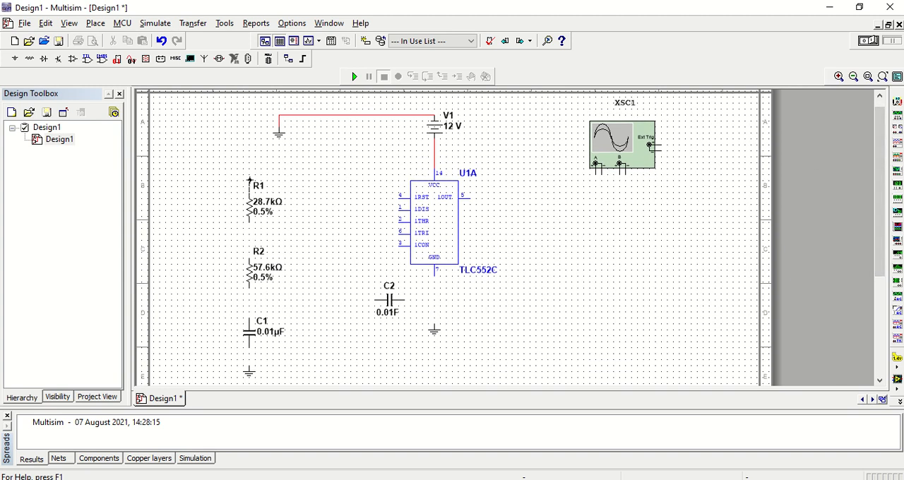
pyautogui.click(434, 156)
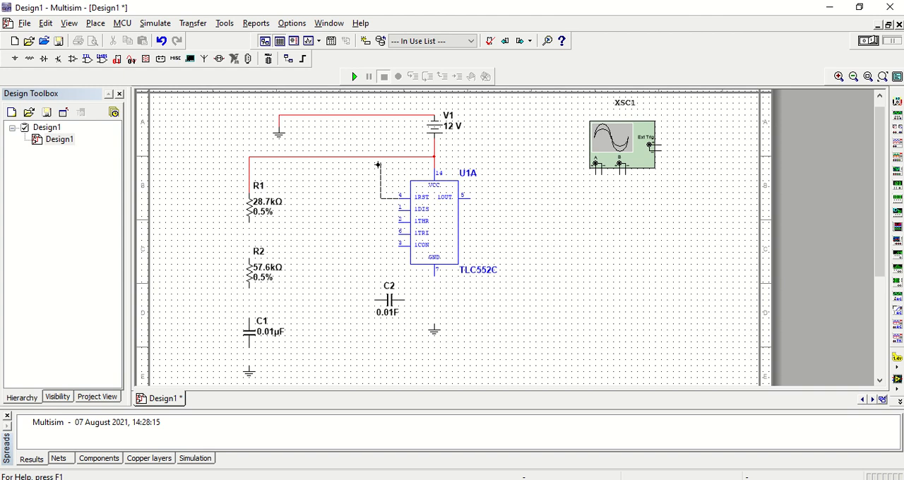
pyautogui.moveTo(379, 156); pyautogui.dragTo(399, 196)
# Wire R1, R2, C1 and the ground below in series, and connect the 1DIS pin to the node between R1 and R2.
pyautogui.click(249, 258)
pyautogui.click(249, 370)
pyautogui.click(397, 210)
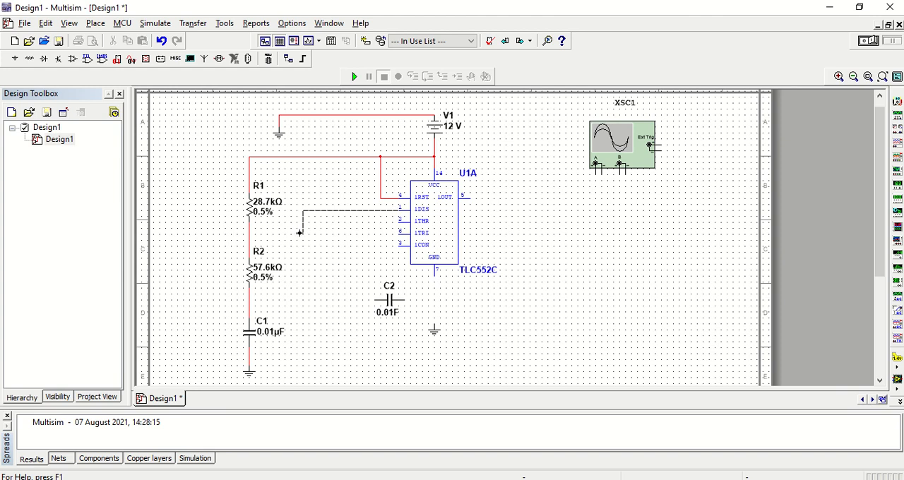
pyautogui.click(249, 233)
# Wire the 1TRI pin to the node between R2 and C1, and tie the 1THR pin to the 1TRI wire.
pyautogui.click(392, 238)
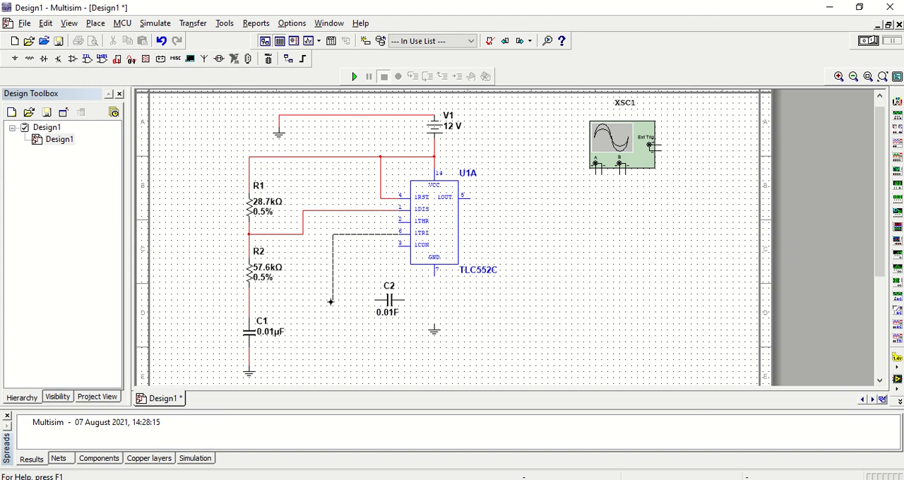
pyautogui.click(248, 306)
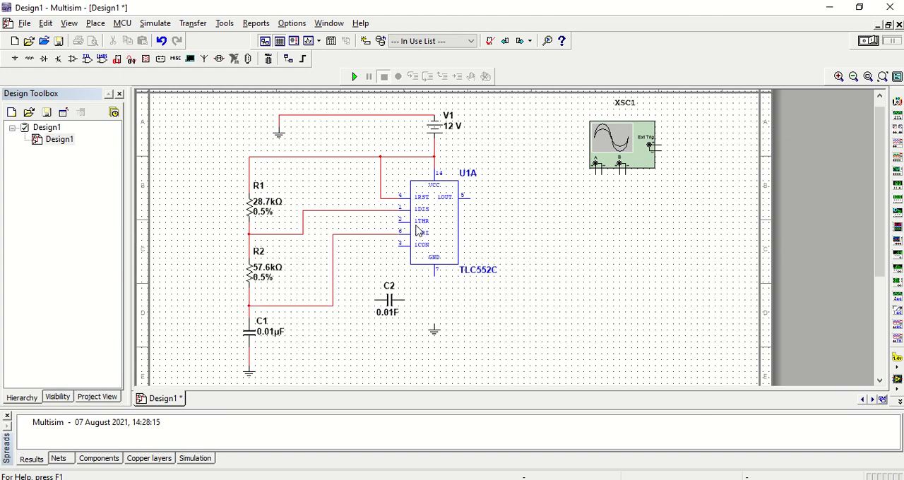
pyautogui.click(357, 234)
# Wire the 1CON pin to one side of C2, and the timer's GND pin and C2's other side to the ground below.
pyautogui.click(400, 247)
pyautogui.click(377, 299)
pyautogui.click(435, 275)
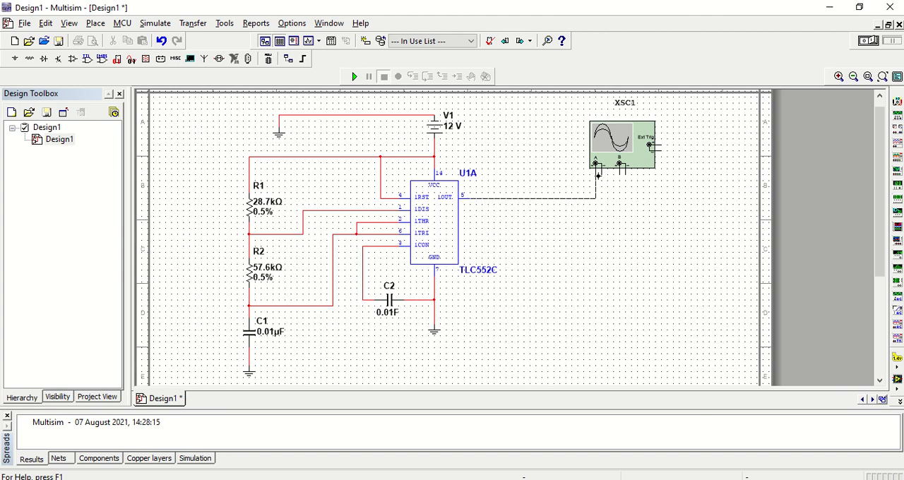
# Wire oscilloscope channel A's positive terminal to the 1OUT pin and its negative terminal to the timer's ground wire.
pyautogui.click(597, 173)
pyautogui.click(436, 291)
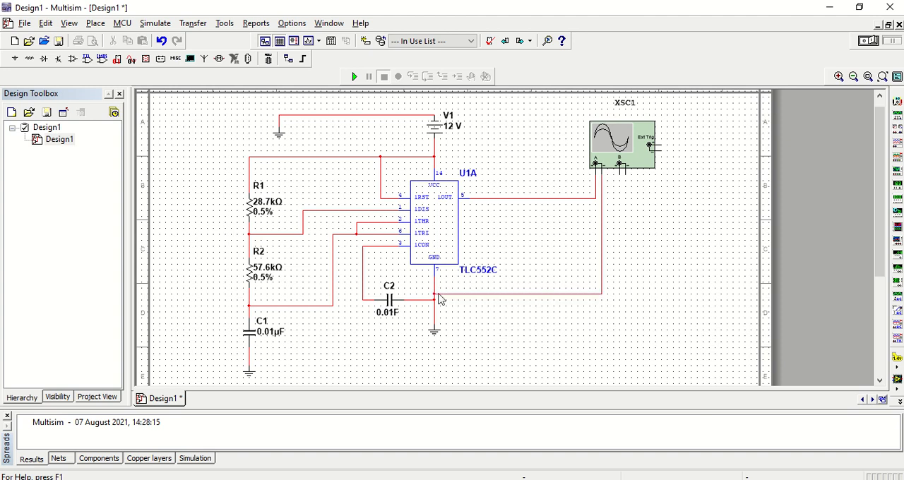
# Set the resistance of R1 to 28.8 kΩ and that of R2 to 57.7 kΩ.
pyautogui.doubleClick(267, 203)
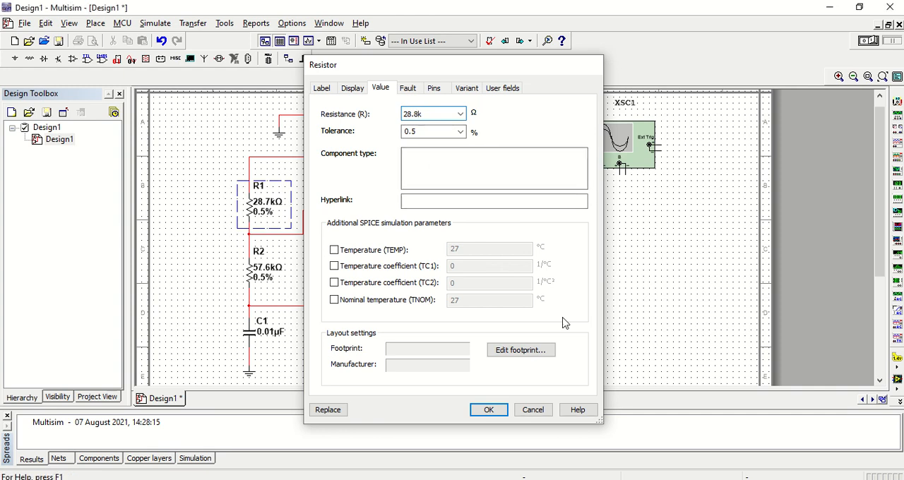
pyautogui.press('Return')
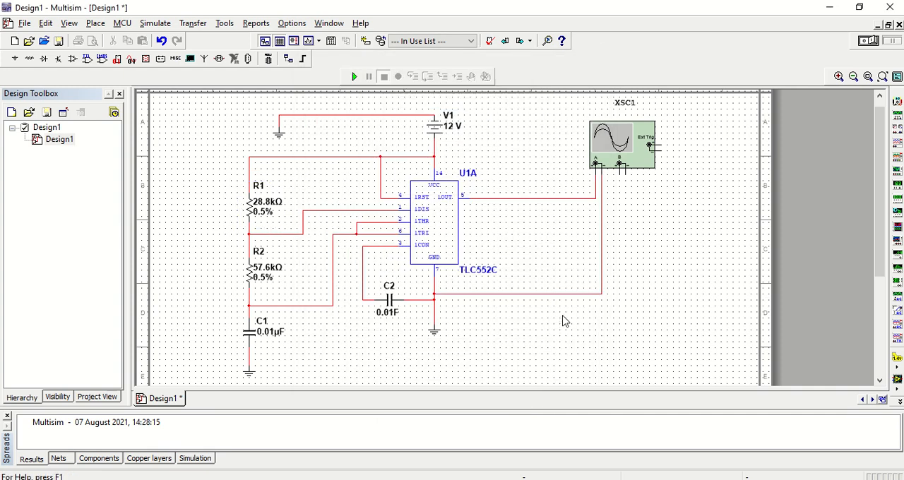
pyautogui.doubleClick(272, 268)
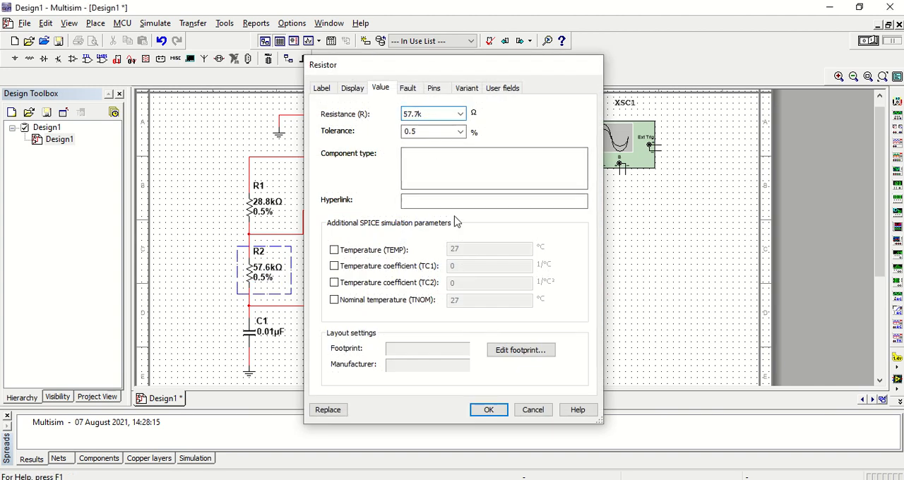
pyautogui.press('Return')
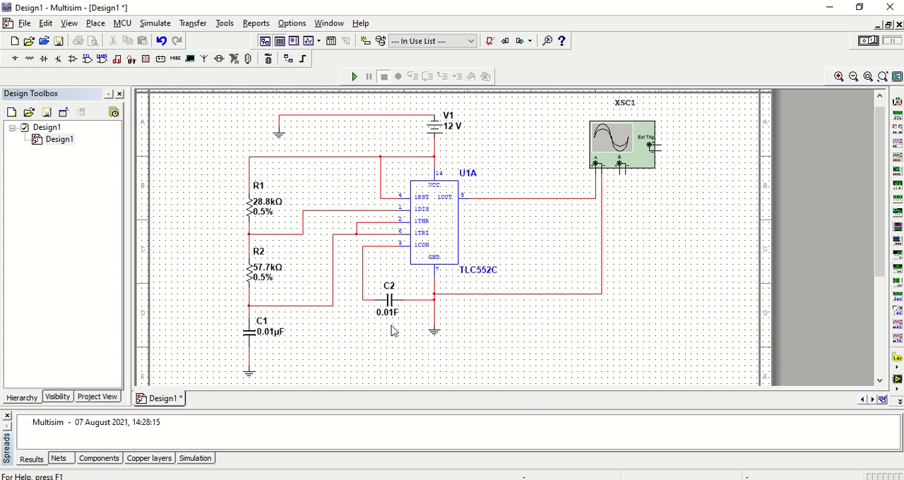
# Set the capacitance of C2 to 0.01 µF and the voltage of DC source V1 to 5 V.
pyautogui.doubleClick(393, 319)
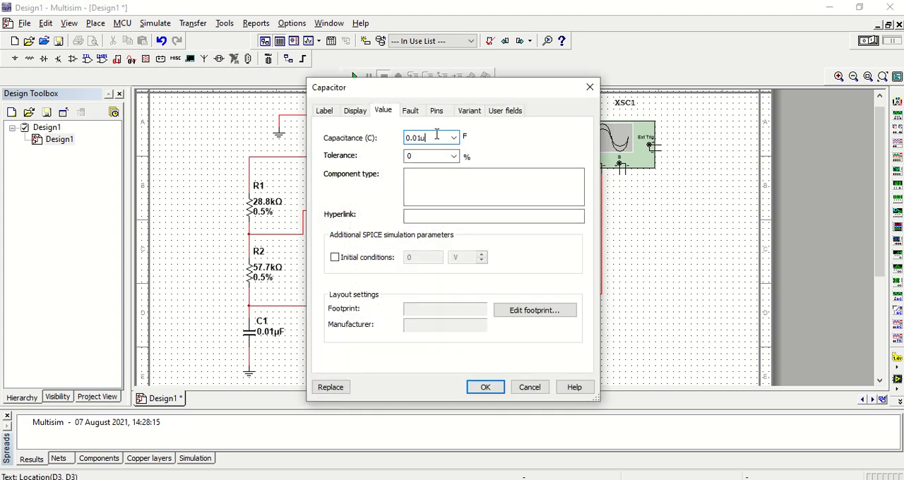
pyautogui.press('Return')
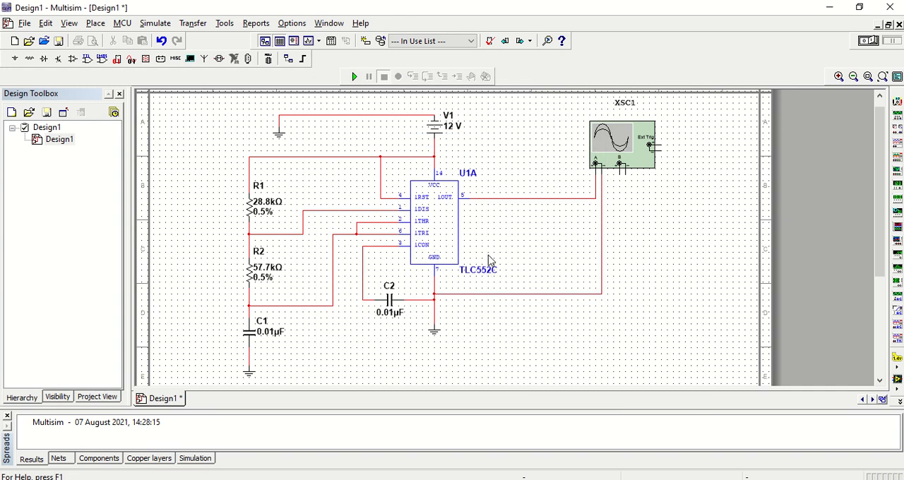
pyautogui.doubleClick(453, 132)
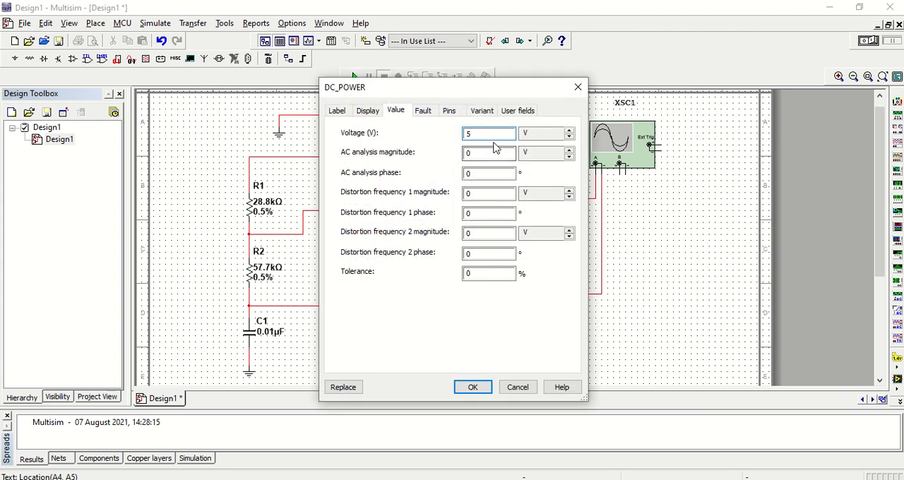
pyautogui.write('5')
pyautogui.press('Return')
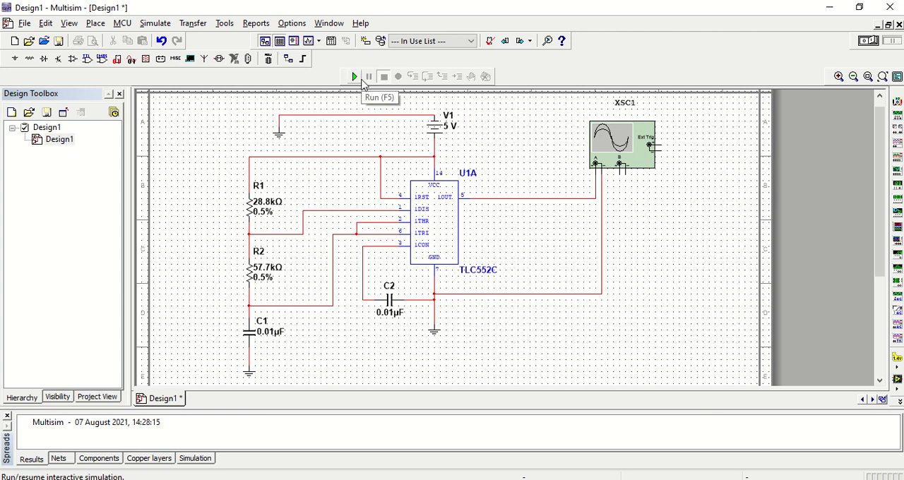
# Open the oscilloscope display, run the simulation and move the display up to view the output waveform.
pyautogui.doubleClick(616, 143)
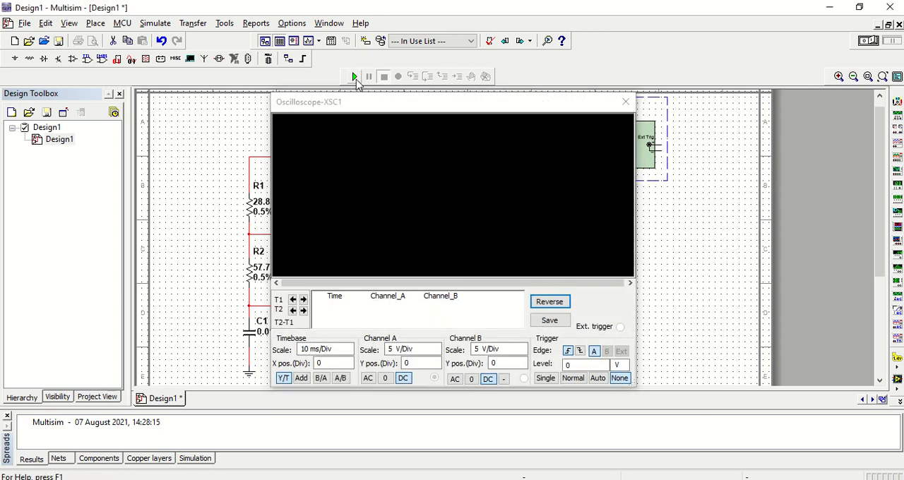
pyautogui.click(354, 77)
pyautogui.moveTo(454, 105); pyautogui.dragTo(485, 48)
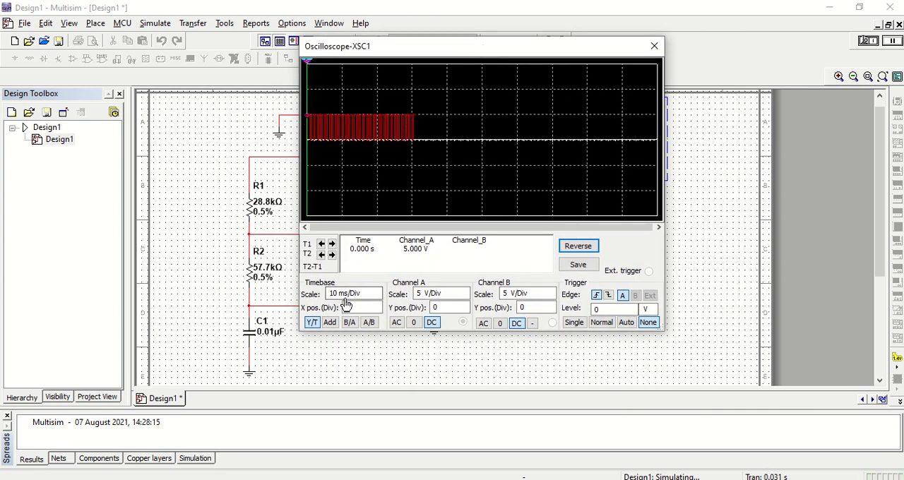
# Set the oscilloscope's timebase scale to 500 us/Div.
pyautogui.click(372, 294)
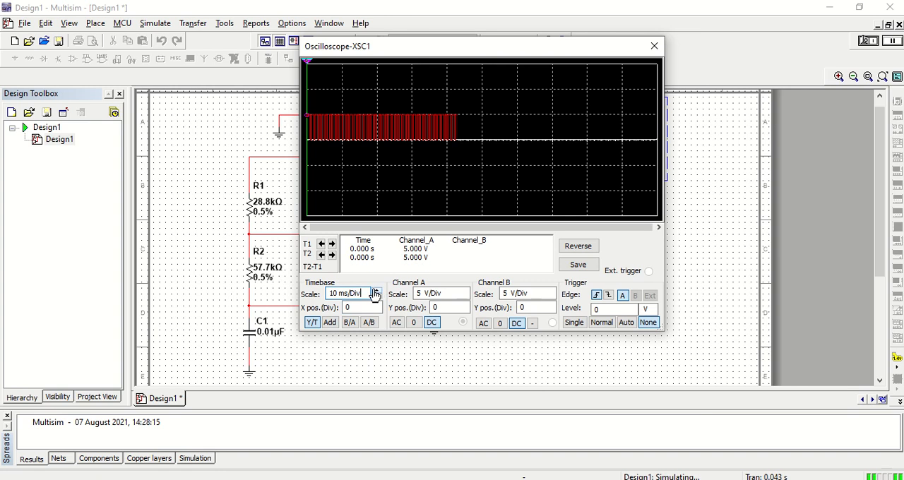
pyautogui.click(378, 291)
pyautogui.click(377, 297)
pyautogui.click(377, 297)
pyautogui.click(377, 297)
pyautogui.click(377, 298)
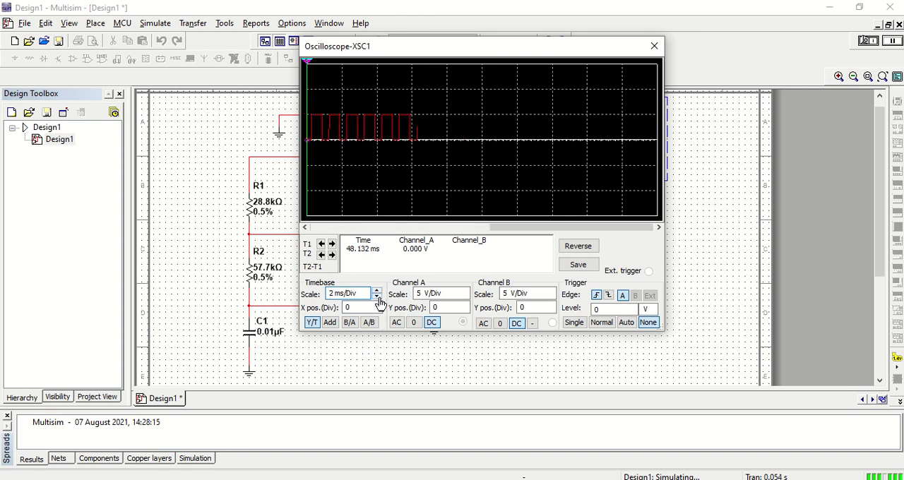
pyautogui.click(378, 298)
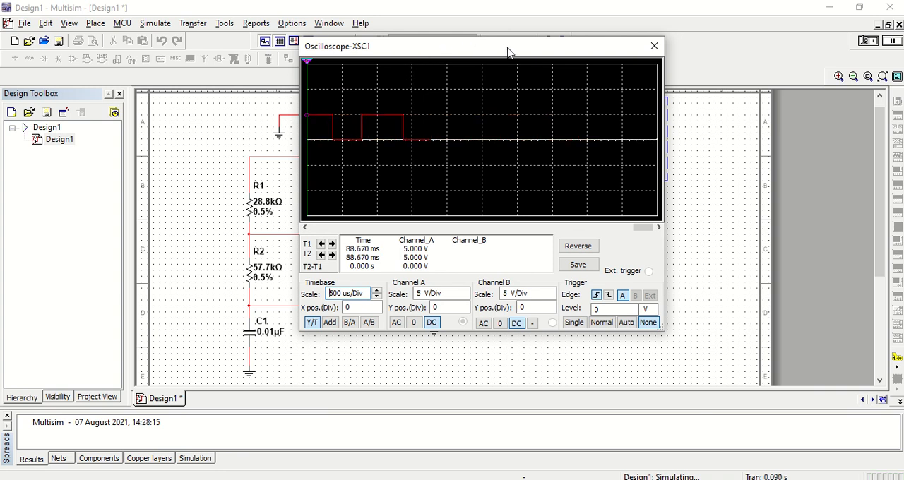
# Close the oscilloscope display and stop the simulation.
pyautogui.moveTo(512, 53)
pyautogui.mouseDown()
pyautogui.moveTo(604, 106)
pyautogui.moveTo(689, 90)
pyautogui.mouseUp()
pyautogui.click(833, 83)
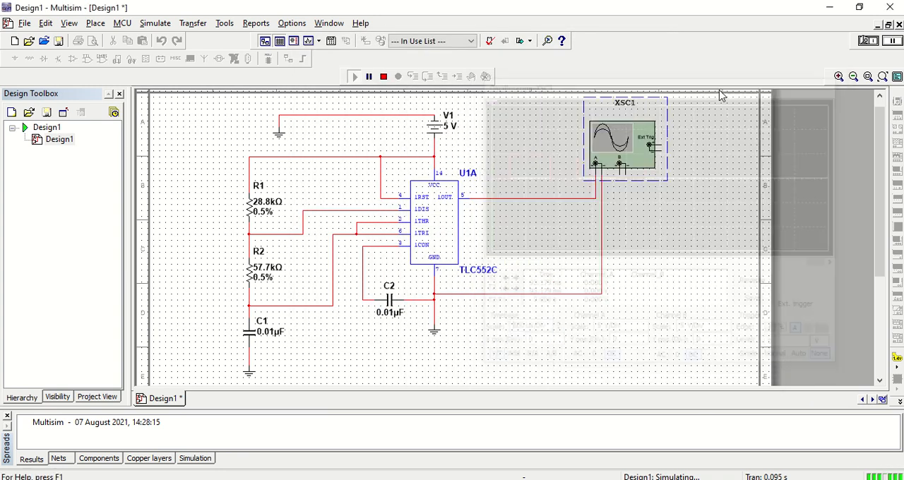
pyautogui.click(384, 76)
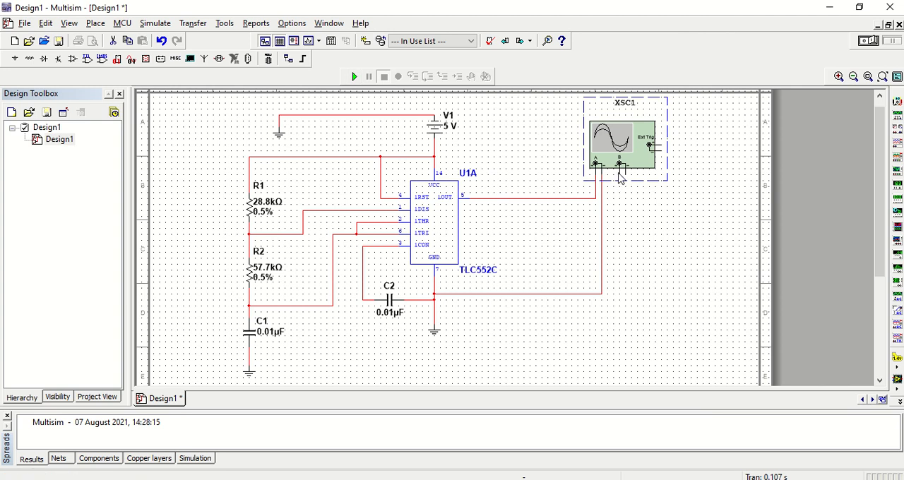
# Wire the oscilloscope's channel B positive terminal around the circuit to the node above capacitor C1.
pyautogui.click(618, 197)
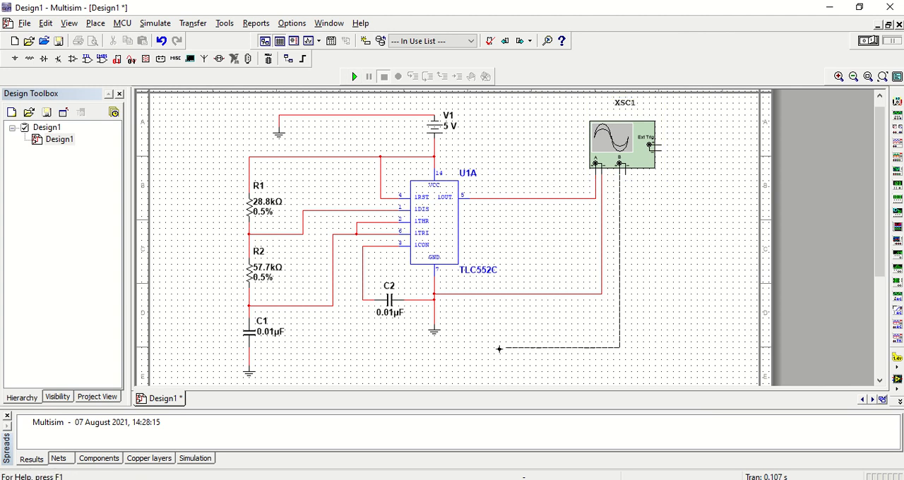
pyautogui.scroll(-3, 499, 348)
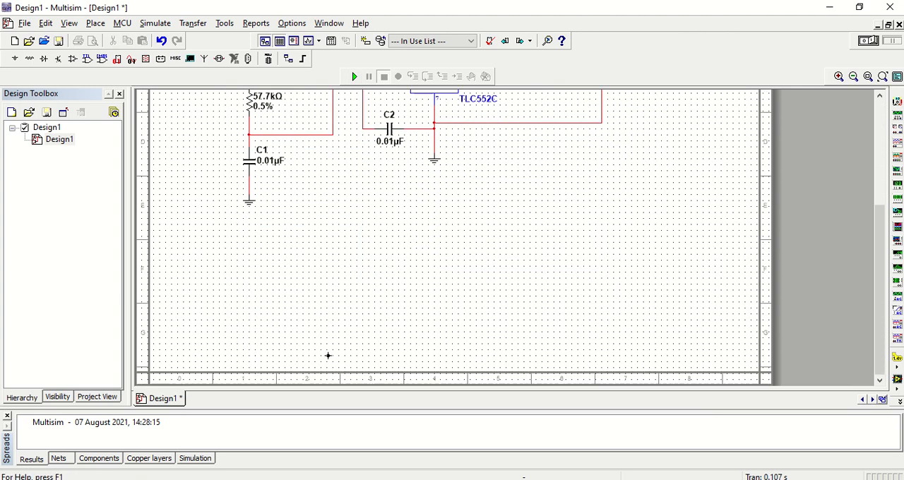
pyautogui.click(248, 141)
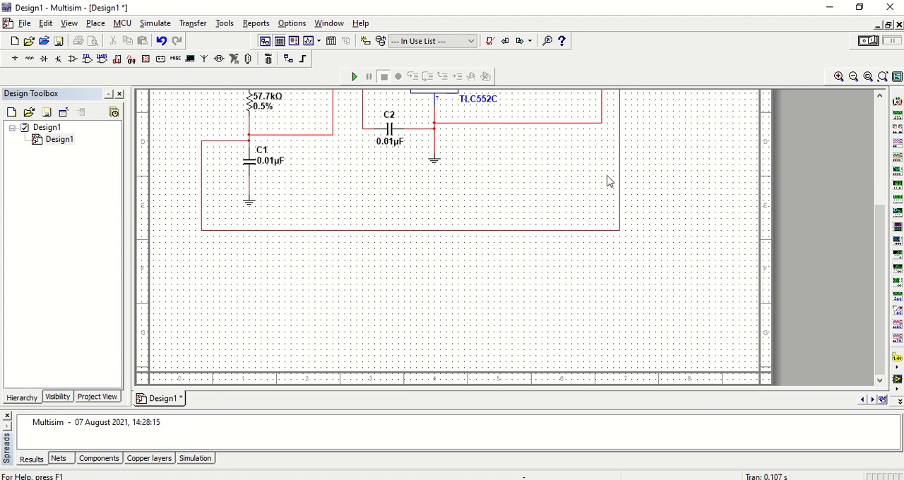
pyautogui.moveTo(887, 226); pyautogui.dragTo(826, 211)
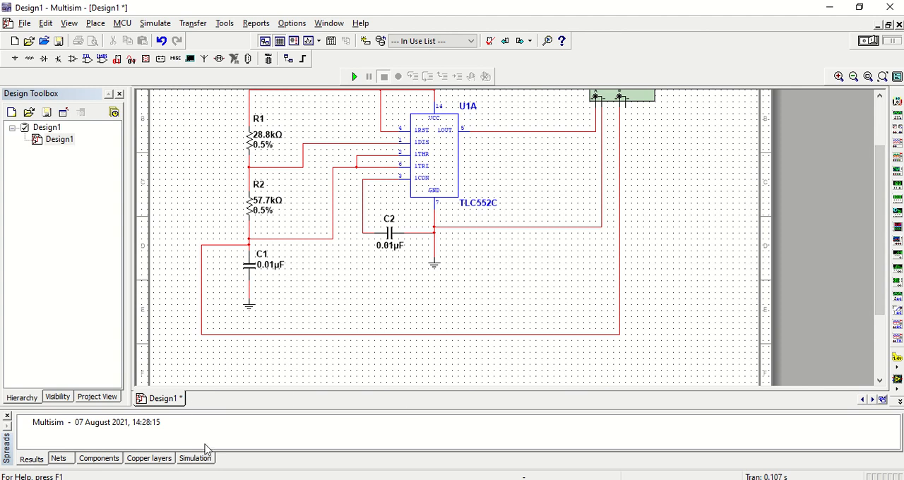
# Move the horizontal run of the channel B wire up and connect channel B's negative terminal to channel A's negative wire.
pyautogui.doubleClick(309, 333)
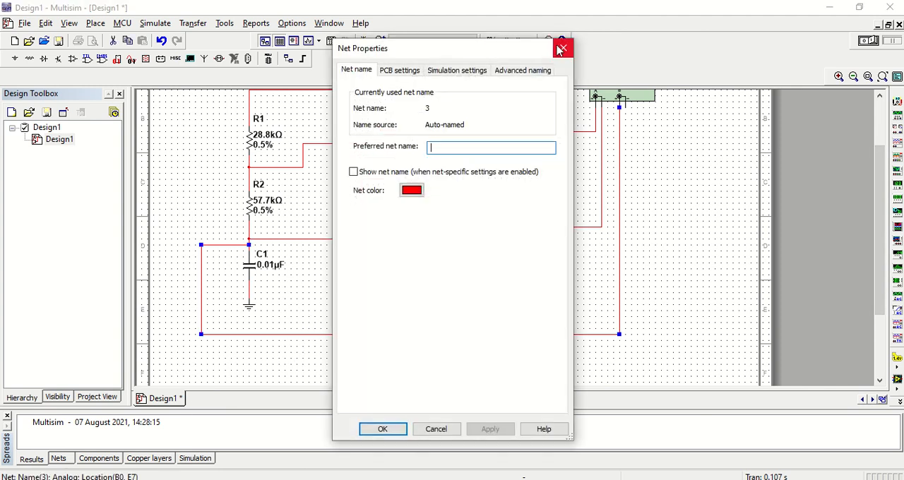
pyautogui.click(562, 49)
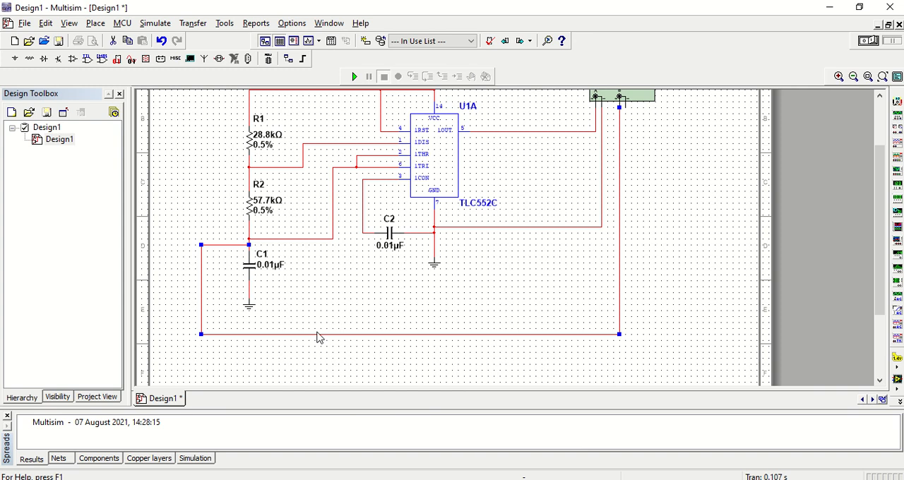
pyautogui.moveTo(317, 334); pyautogui.dragTo(318, 316)
pyautogui.scroll(3, 873, 158)
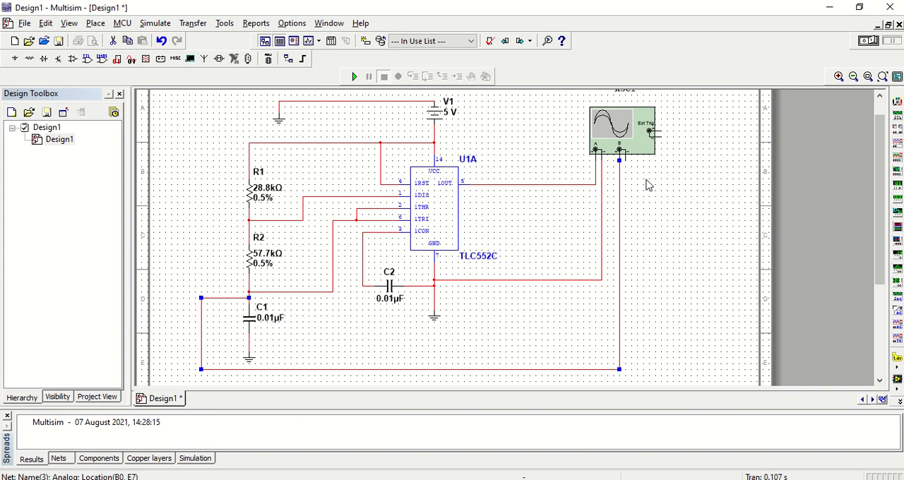
pyautogui.click(626, 170)
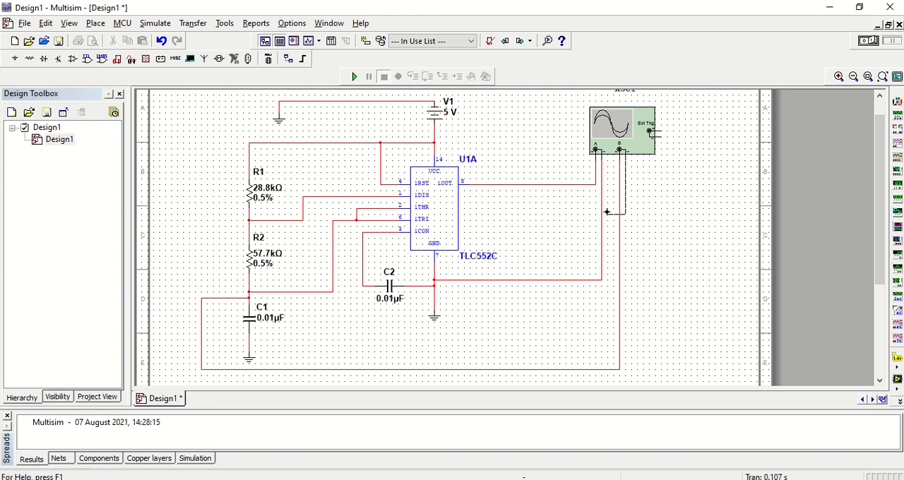
# Open the oscilloscope display, run the simulation and move the display up to view both waveforms.
pyautogui.doubleClick(593, 124)
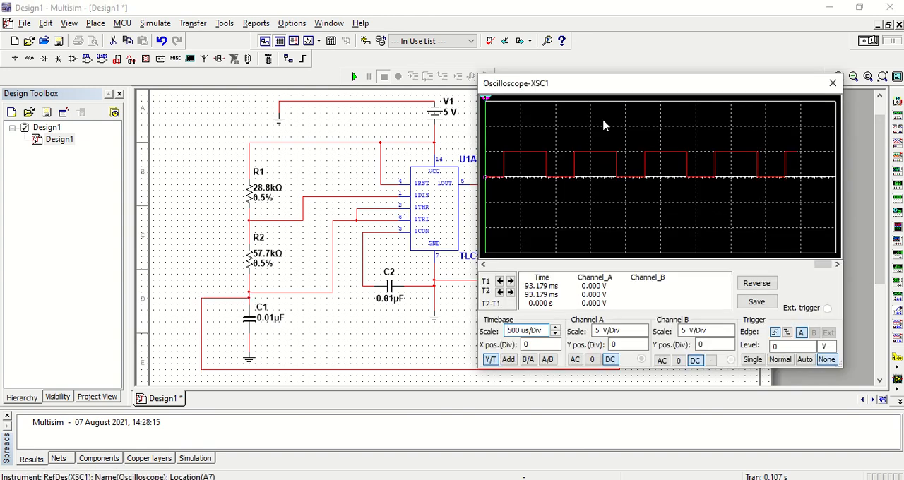
pyautogui.click(355, 77)
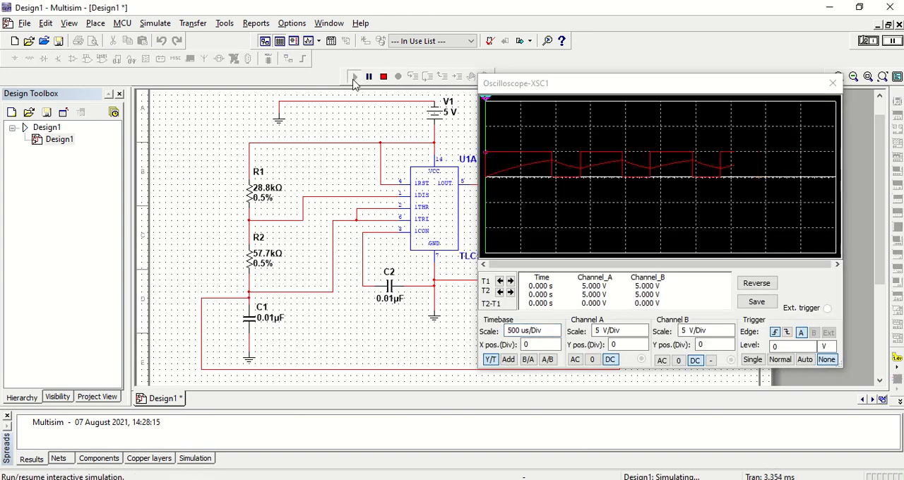
pyautogui.moveTo(688, 82)
pyautogui.mouseDown()
pyautogui.moveTo(463, 65)
pyautogui.moveTo(502, 28)
pyautogui.moveTo(518, 32)
pyautogui.mouseUp()
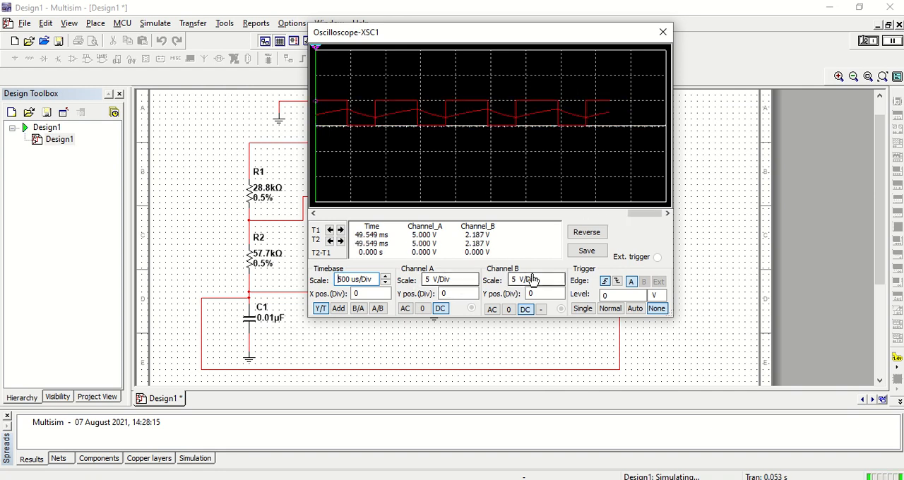
# Set the oscilloscope's channel A scale to 2 V/Div and channel B scale to 1 V/Div, with AC coupling on both channels.
pyautogui.click(558, 285)
pyautogui.click(558, 286)
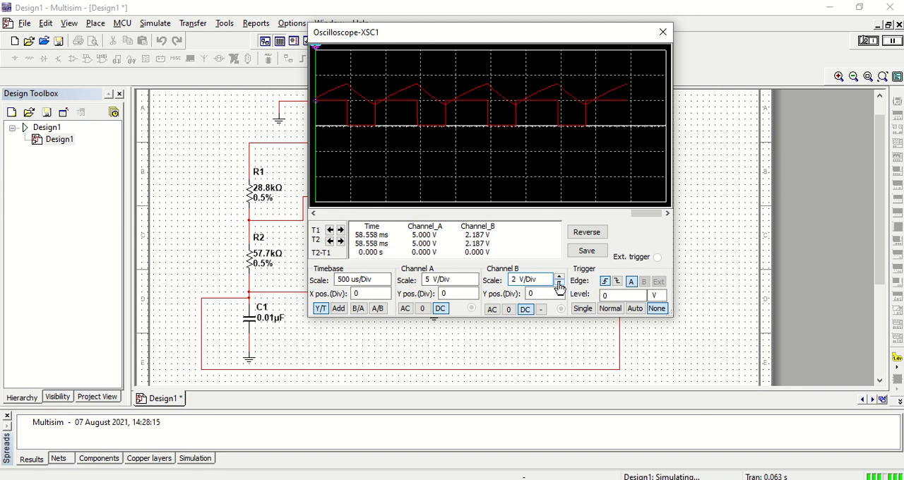
pyautogui.click(438, 282)
pyautogui.click(472, 284)
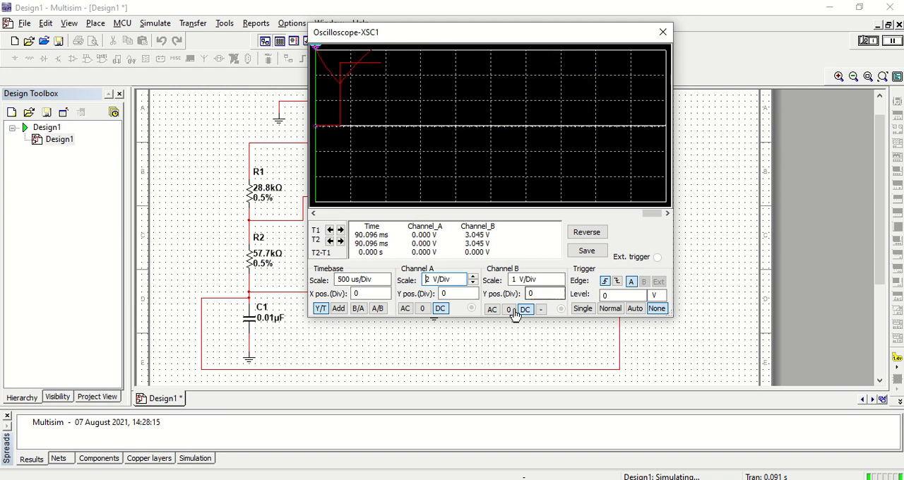
pyautogui.click(492, 310)
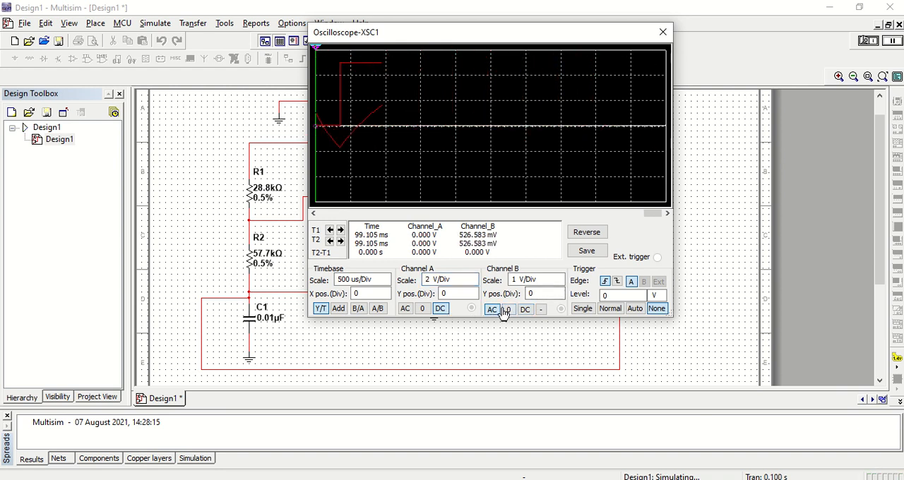
pyautogui.click(405, 310)
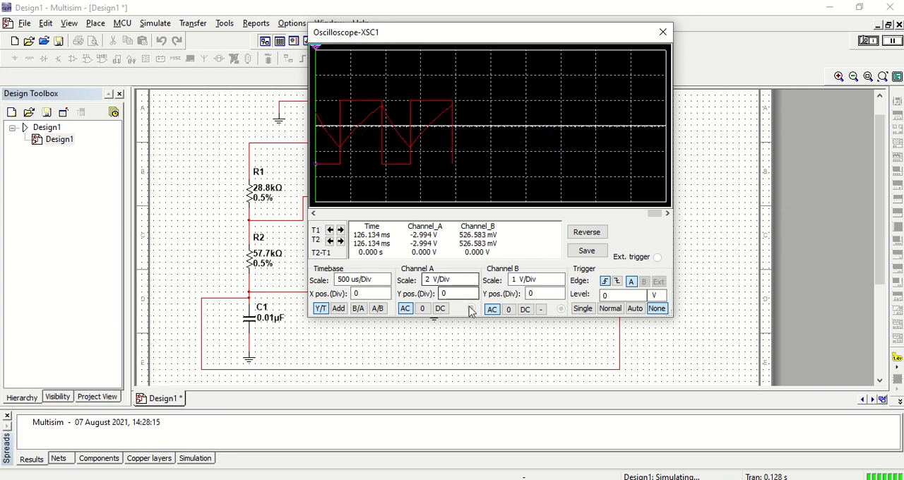
# Stop the simulation and scroll back through the recorded traces to fill the oscilloscope display.
pyautogui.moveTo(511, 34); pyautogui.dragTo(322, 111)
pyautogui.click(383, 77)
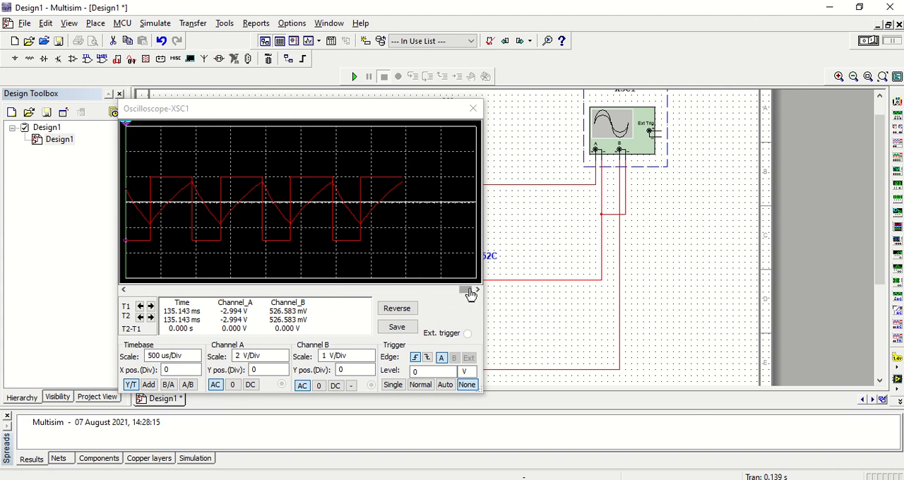
pyautogui.moveTo(470, 294); pyautogui.dragTo(446, 294)
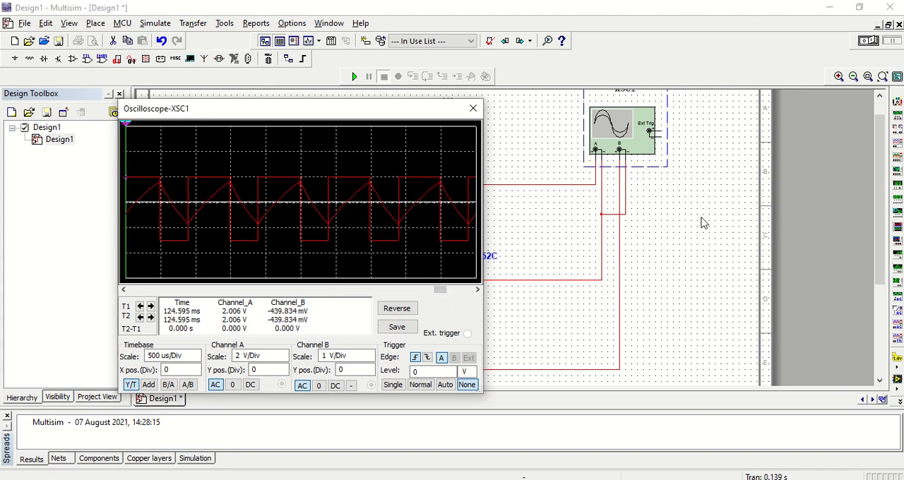
# Show the Analog circuits lab PDF beside Multisim, compare the reference waveforms with the oscilloscope traces and close the oscilloscope display.
pyautogui.hotkey('alt', 'Tab')
pyautogui.press('Tab')
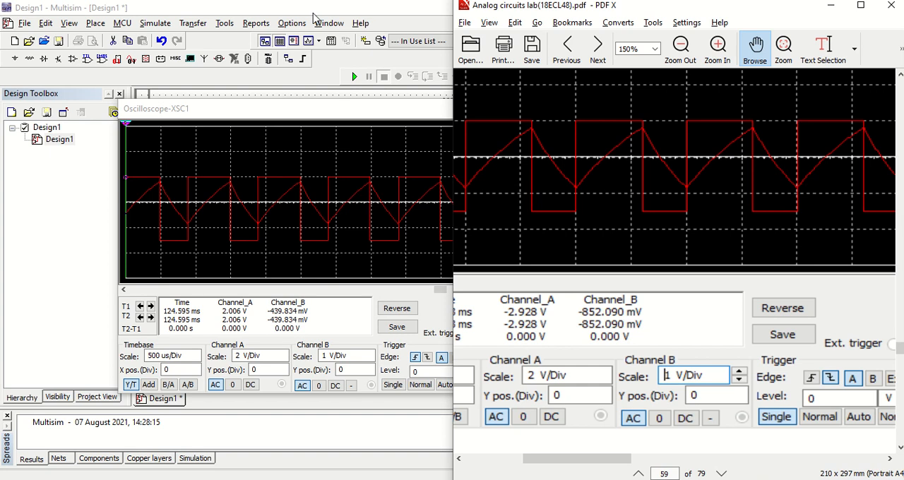
pyautogui.click(319, 12)
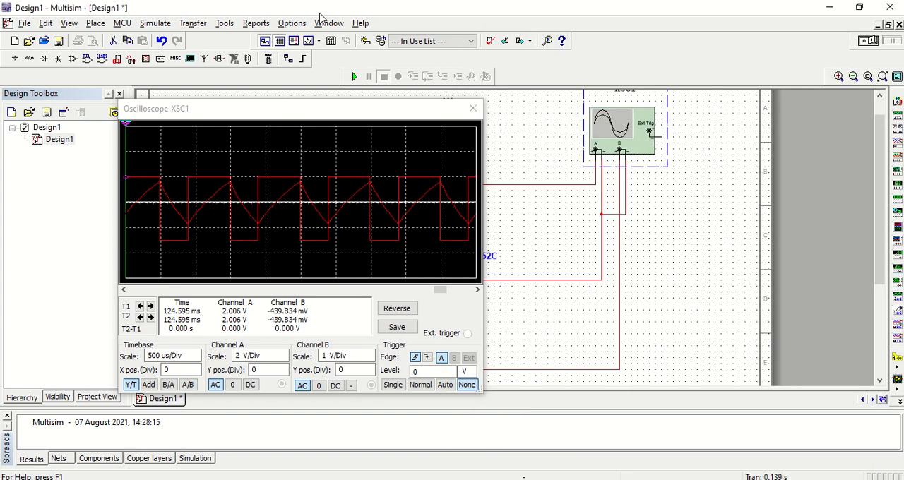
pyautogui.doubleClick(320, 13)
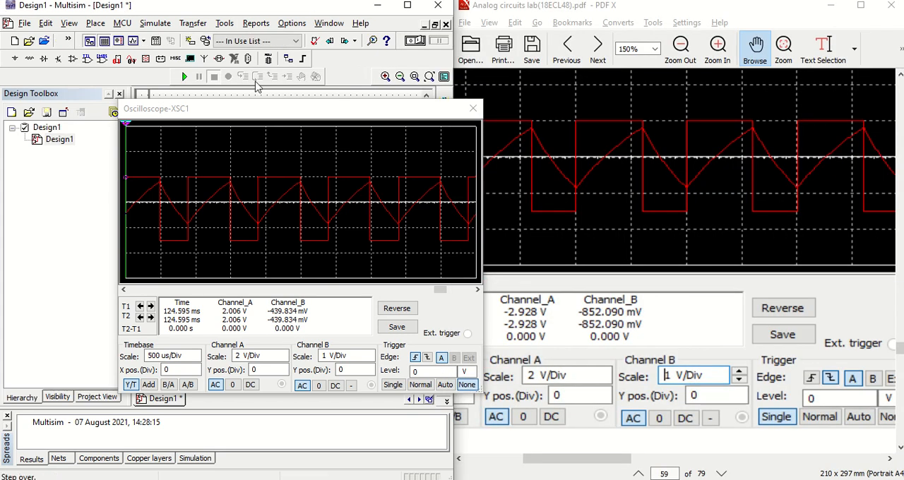
pyautogui.moveTo(341, 114); pyautogui.dragTo(260, 52)
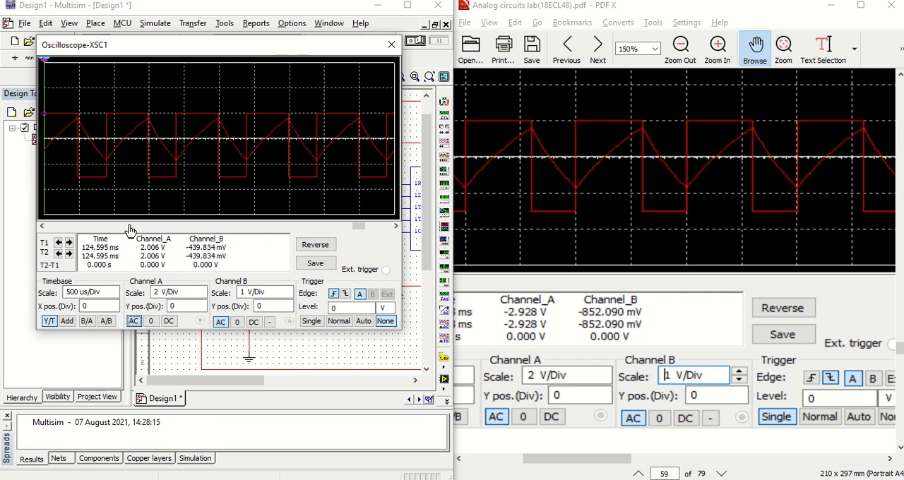
pyautogui.moveTo(275, 45); pyautogui.dragTo(264, 93)
pyautogui.click(380, 93)
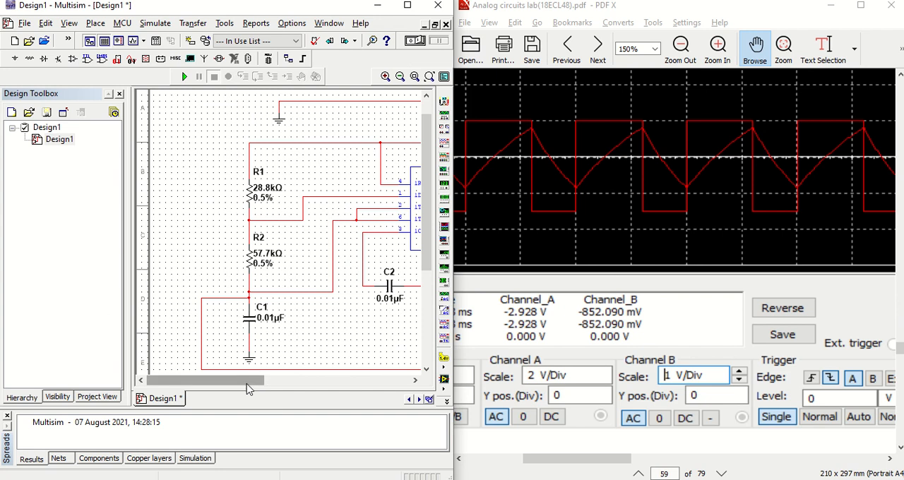
# Compare the circuit's wiring with the multivibrator circuit diagram in the PDF and return Multisim to full screen.
pyautogui.moveTo(248, 388); pyautogui.dragTo(297, 388)
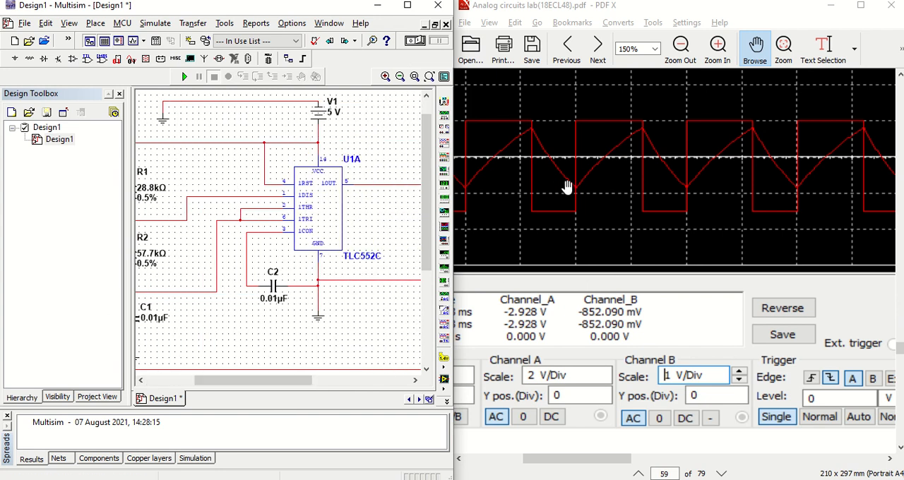
pyautogui.scroll(10, 567, 187)
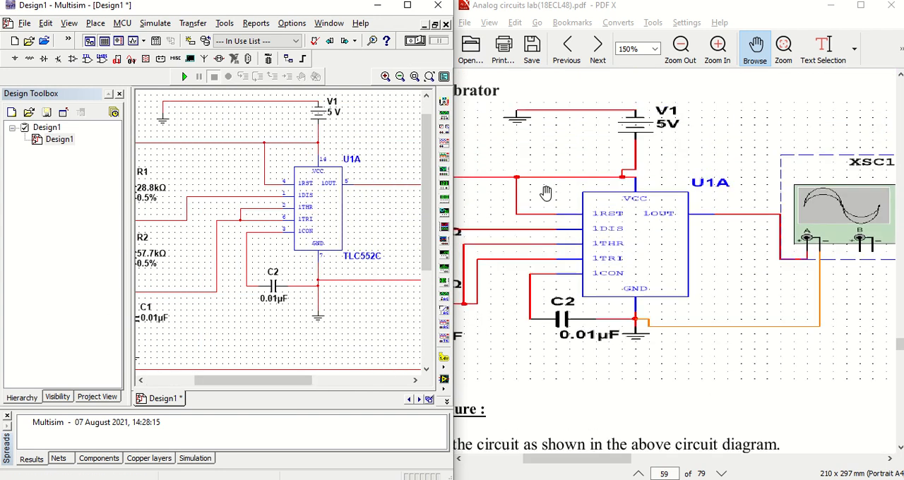
pyautogui.scroll(1, 565, 194)
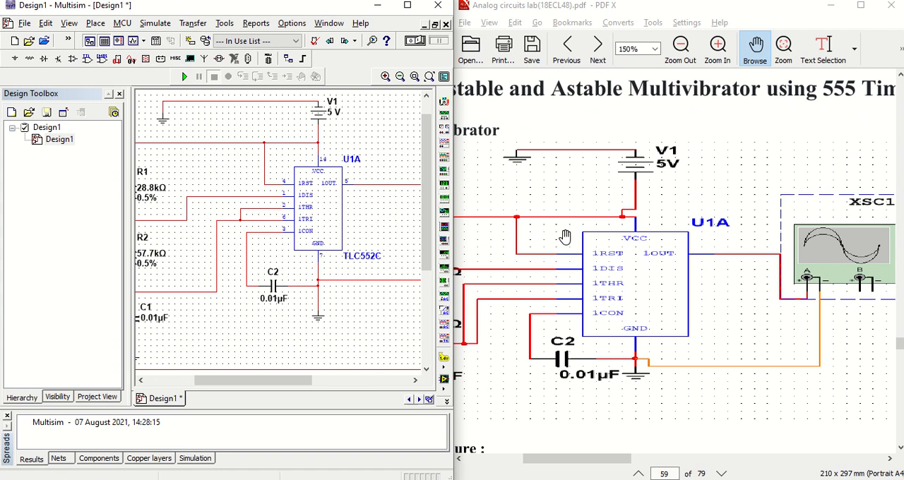
pyautogui.moveTo(565, 237); pyautogui.dragTo(610, 187)
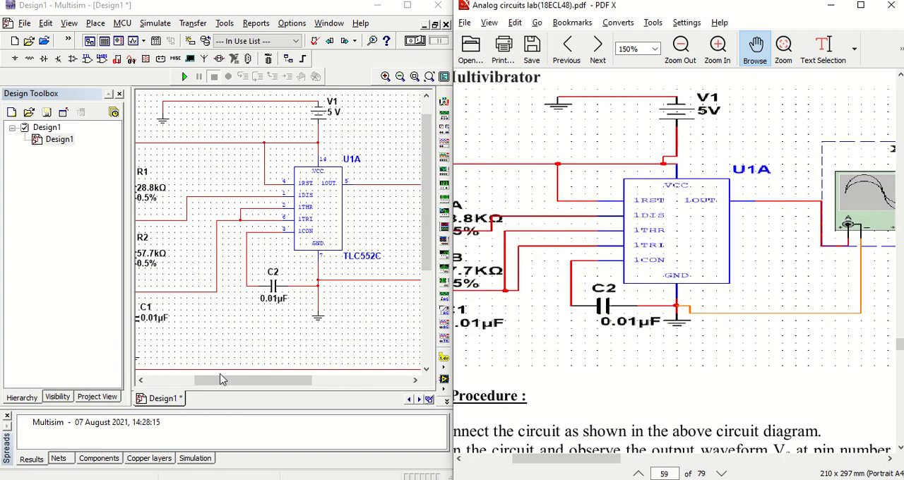
pyautogui.moveTo(226, 381)
pyautogui.mouseDown()
pyautogui.moveTo(207, 385)
pyautogui.moveTo(295, 390)
pyautogui.moveTo(231, 396)
pyautogui.mouseUp()
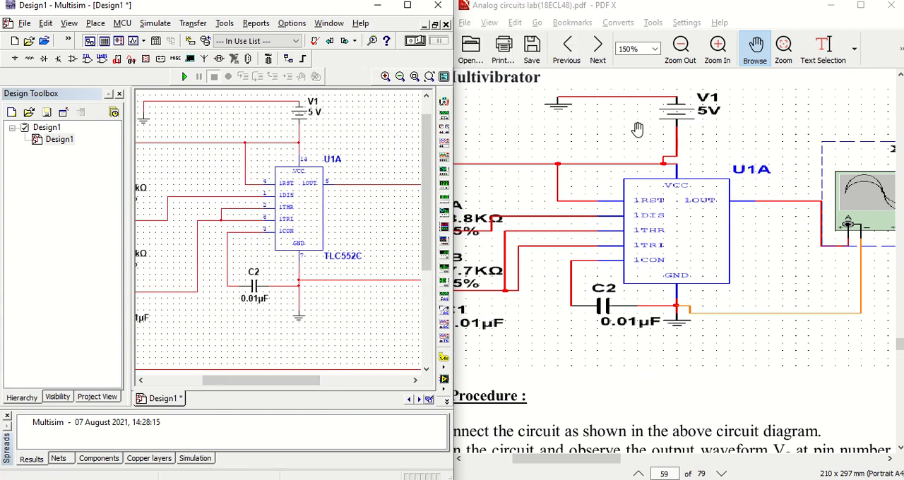
pyautogui.moveTo(310, 6); pyautogui.dragTo(293, 62)
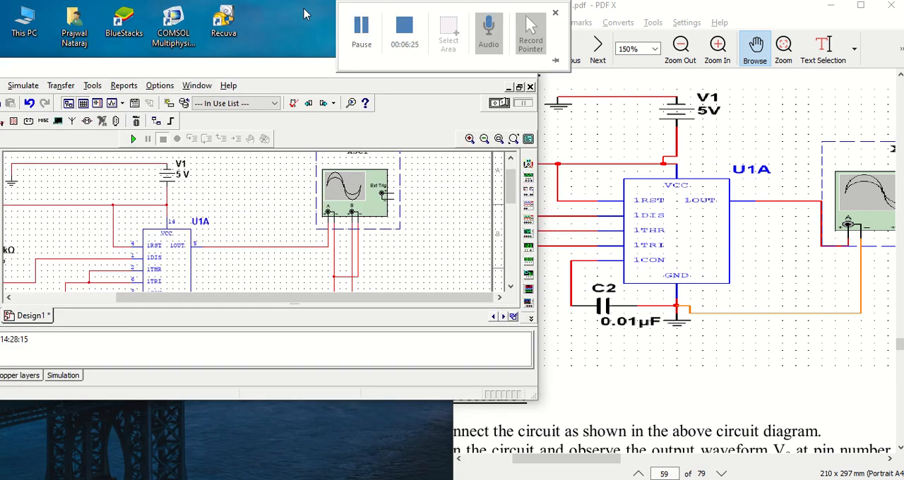
pyautogui.click(494, 68)
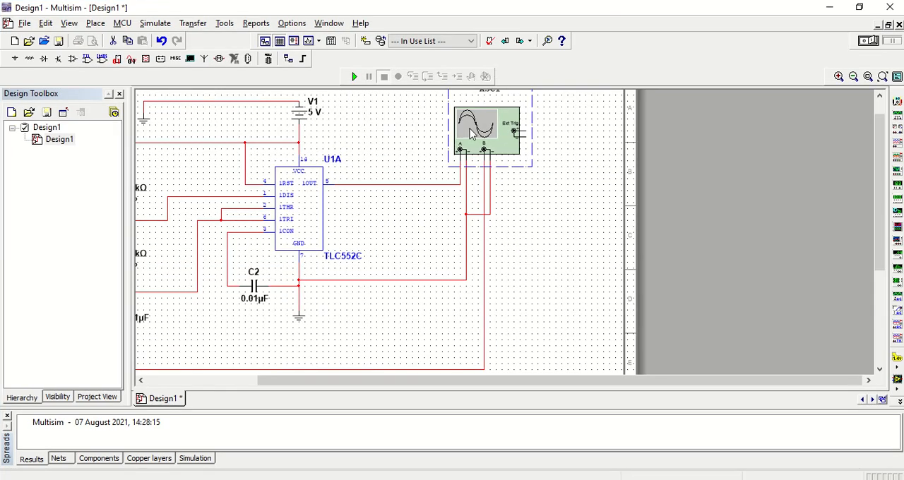
# Run the simulation again and reopen the oscilloscope display beside the circuit.
pyautogui.click(355, 77)
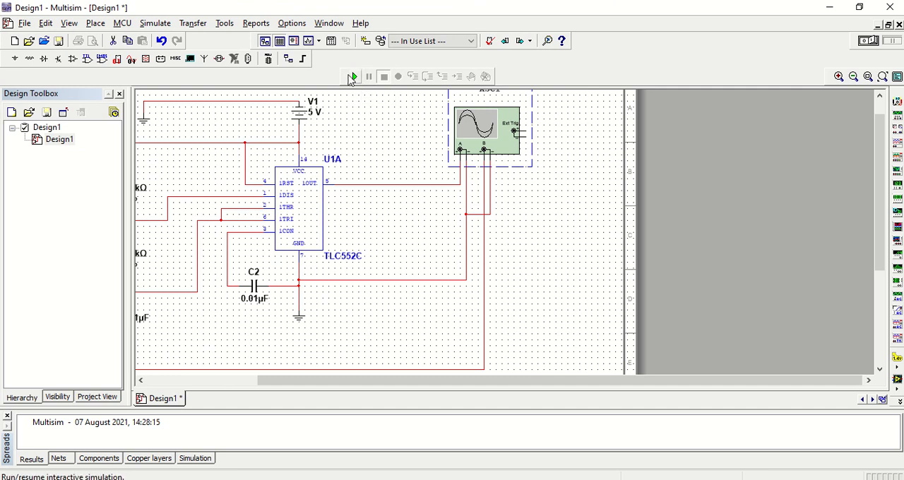
pyautogui.doubleClick(478, 133)
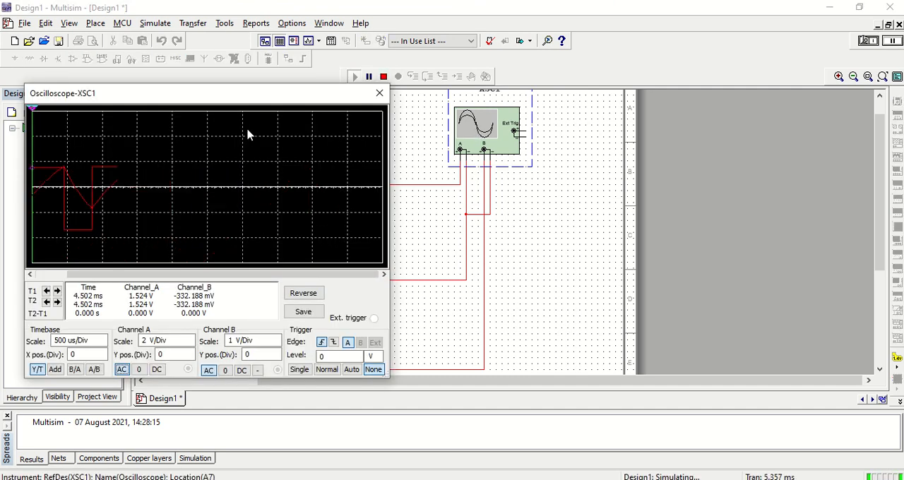
pyautogui.moveTo(262, 95); pyautogui.dragTo(536, 57)
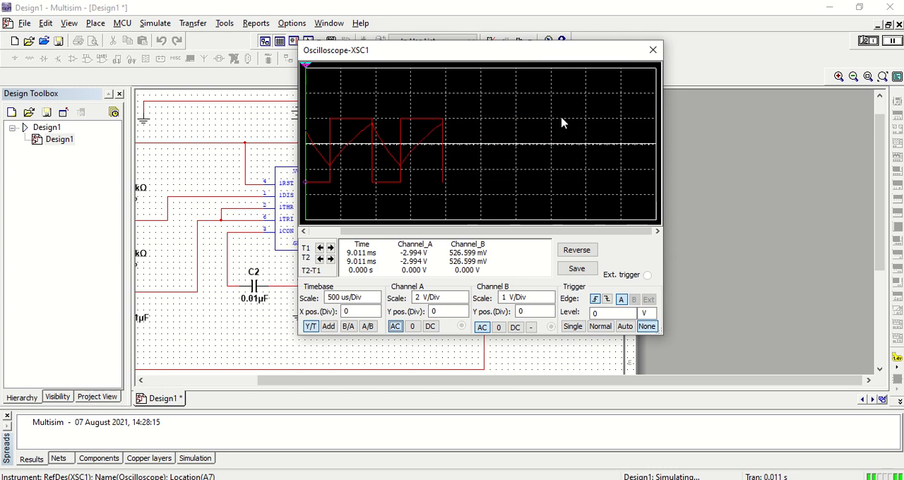
# Switch the oscilloscope trigger to Single and back to None to restart the traces, and stop the simulation.
pyautogui.click(583, 329)
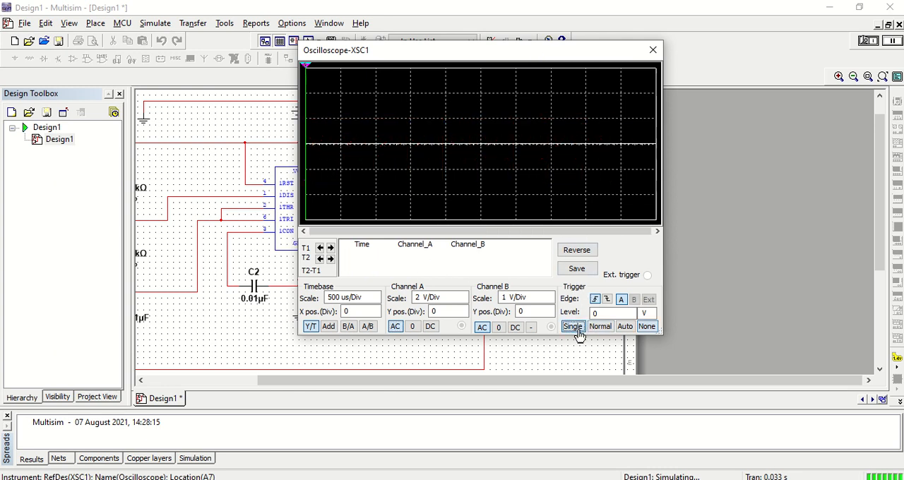
pyautogui.click(645, 327)
pyautogui.moveTo(427, 50)
pyautogui.mouseDown()
pyautogui.moveTo(431, 72)
pyautogui.moveTo(390, 110)
pyautogui.moveTo(380, 106)
pyautogui.mouseUp()
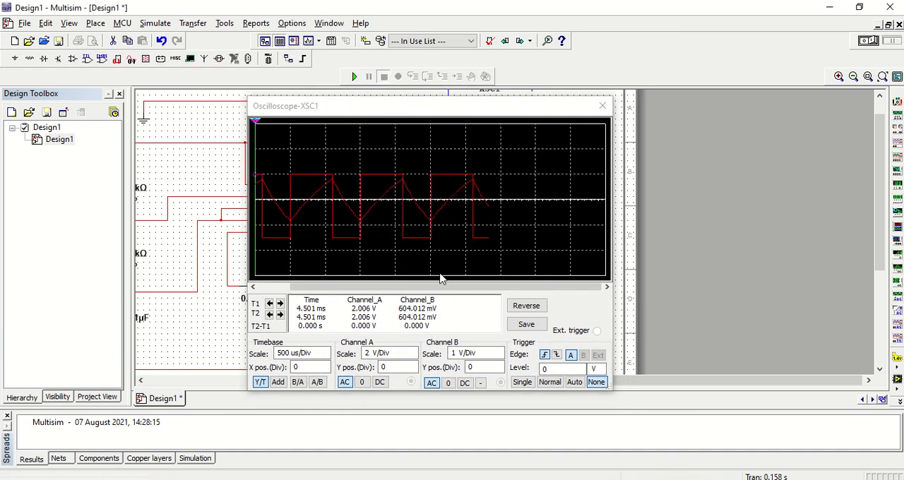
# Scroll the stopped traces back to their start and move the oscilloscope display up.
pyautogui.moveTo(518, 288); pyautogui.dragTo(481, 297)
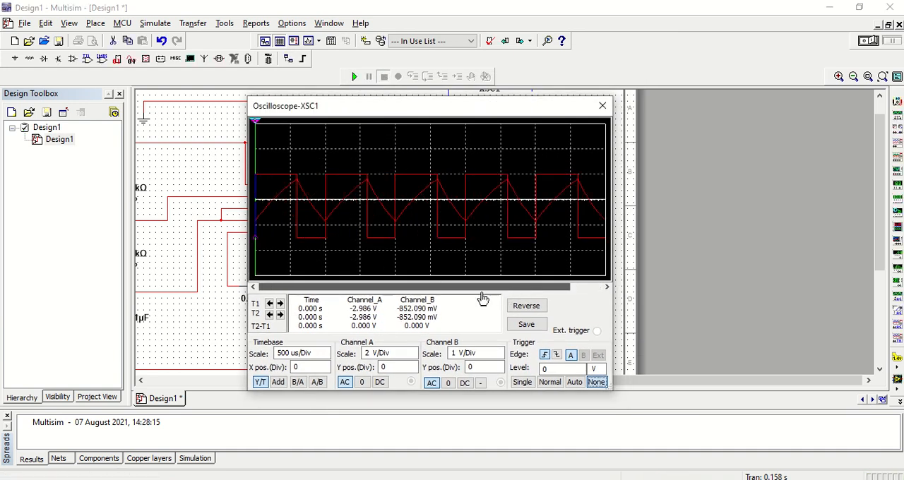
pyautogui.moveTo(449, 109); pyautogui.dragTo(516, 48)
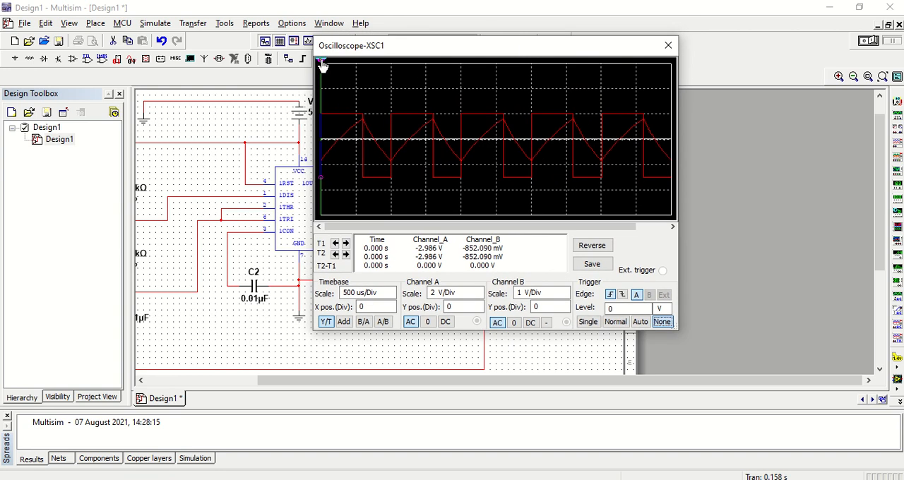
# Place both oscilloscope cursors on a high level of the output square wave and on its low levels to compare the voltages.
pyautogui.moveTo(322, 62); pyautogui.dragTo(358, 62)
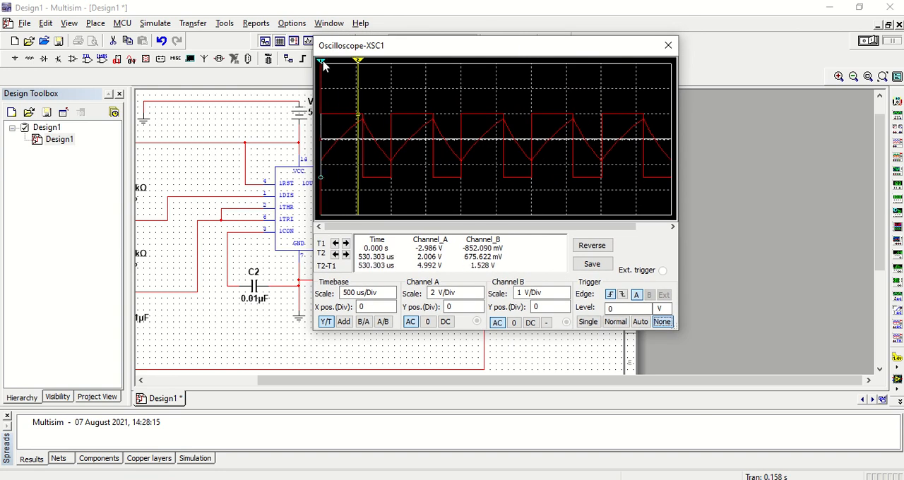
pyautogui.moveTo(322, 63); pyautogui.dragTo(337, 65)
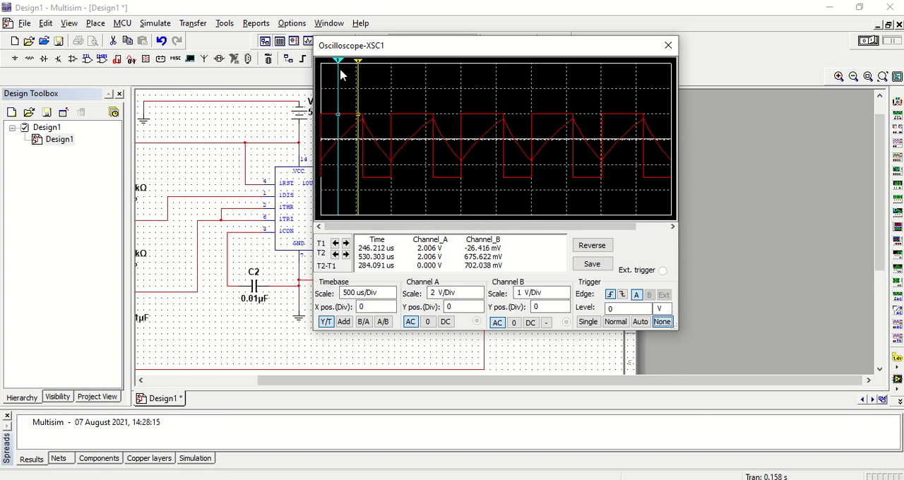
pyautogui.moveTo(358, 64); pyautogui.dragTo(452, 76)
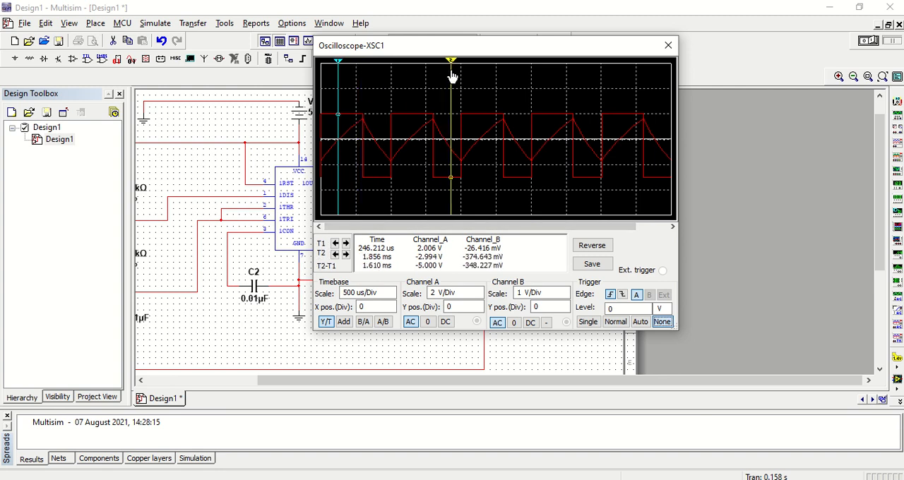
pyautogui.moveTo(339, 64); pyautogui.dragTo(375, 70)
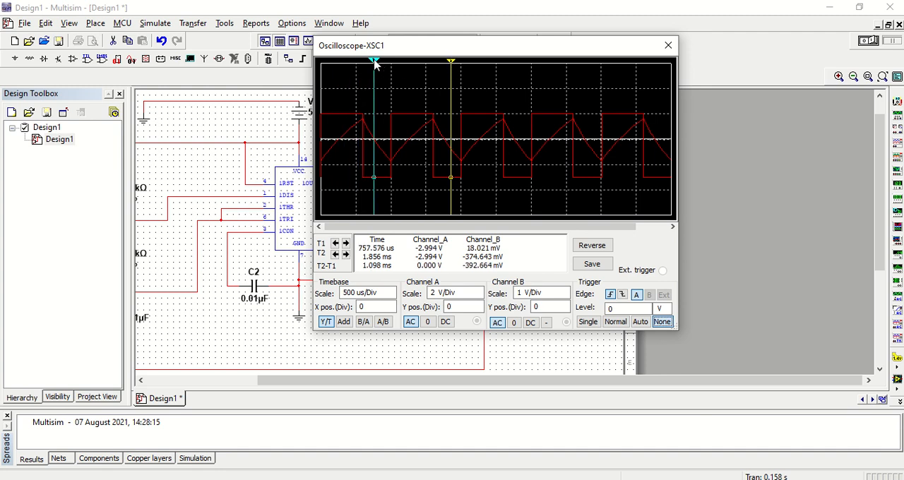
# Return cursor 1 to the start of the traces and read the output's high and low voltages with cursor 2.
pyautogui.moveTo(375, 63); pyautogui.dragTo(288, 77)
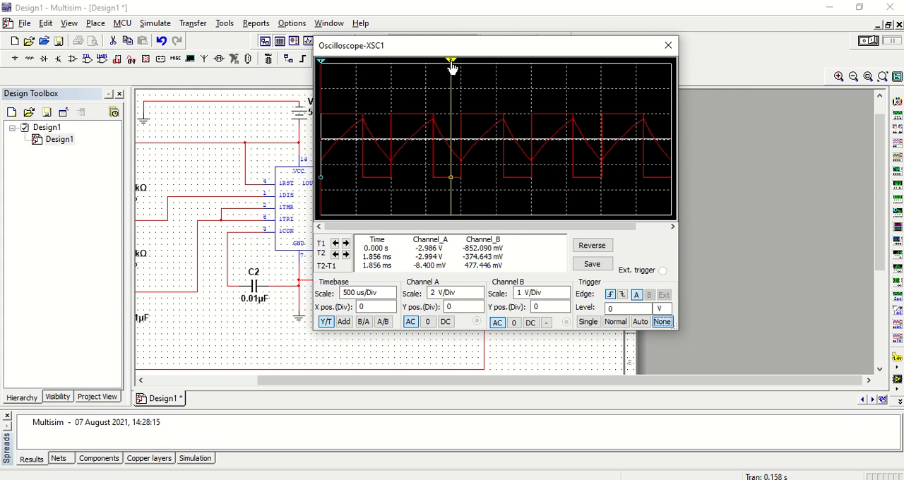
pyautogui.moveTo(452, 63); pyautogui.dragTo(417, 73)
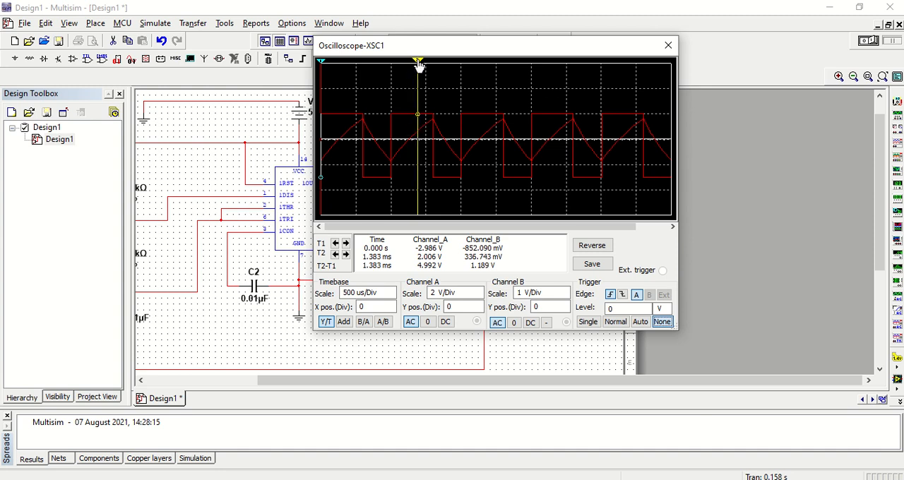
pyautogui.moveTo(417, 64); pyautogui.dragTo(441, 67)
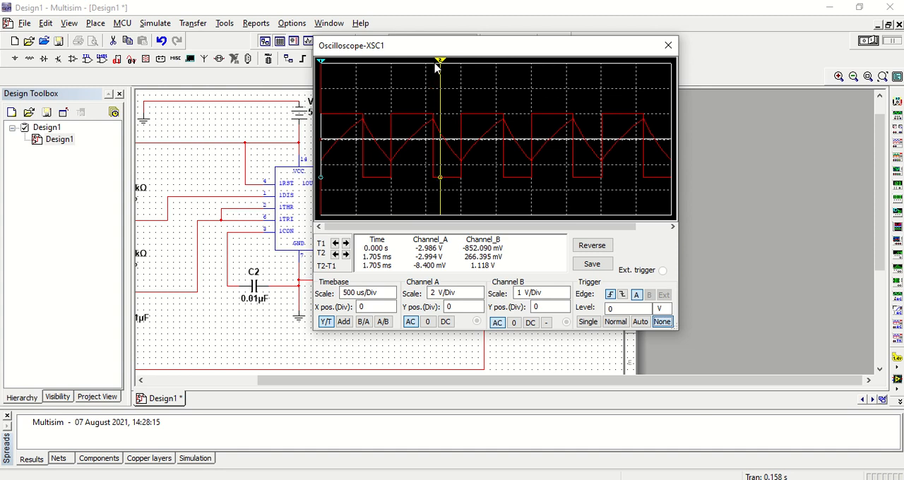
pyautogui.moveTo(442, 63); pyautogui.dragTo(413, 73)
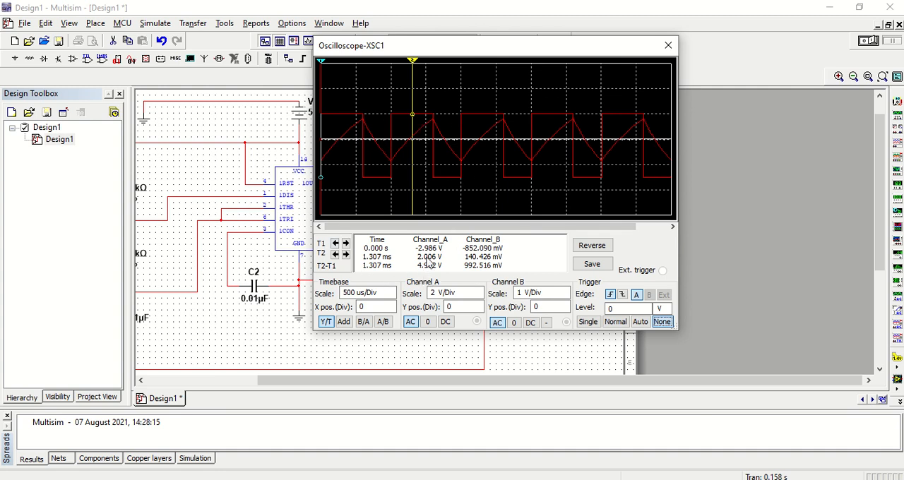
pyautogui.moveTo(435, 9)
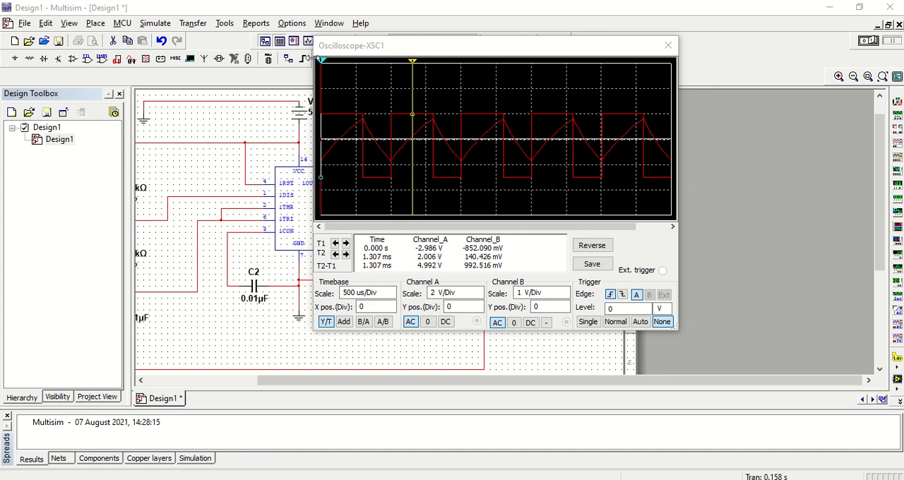
# Bracket the second high pulse of the output, with cursor 1 on its rising edge and cursor 2 on its falling edge.
pyautogui.moveTo(319, 62); pyautogui.dragTo(377, 70)
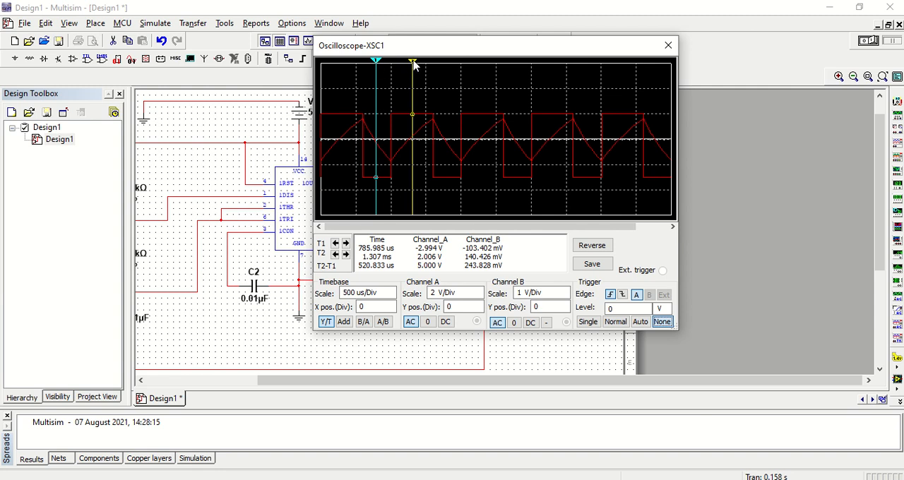
pyautogui.moveTo(414, 64); pyautogui.dragTo(435, 66)
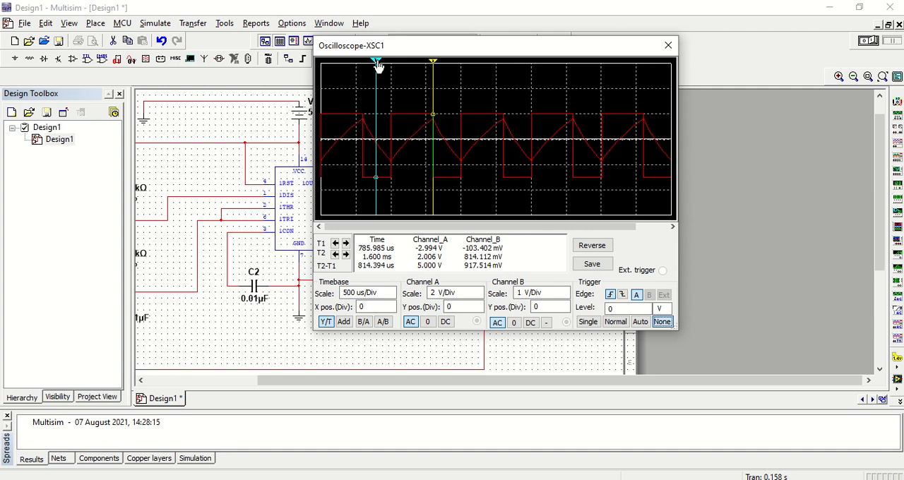
pyautogui.moveTo(376, 64); pyautogui.dragTo(394, 67)
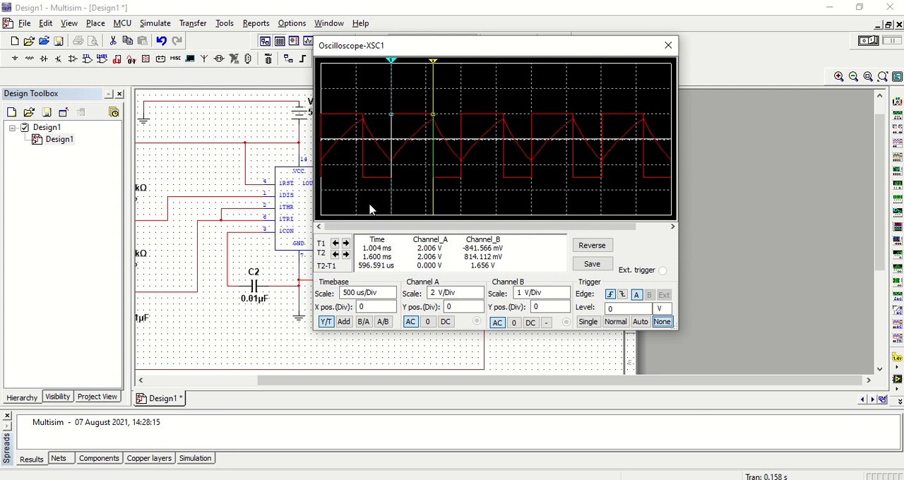
# Fine-tune cursor 1 to about 1.004 ms and cursor 2 to about 1.600 ms to measure the output pulse's high time.
pyautogui.click(345, 243)
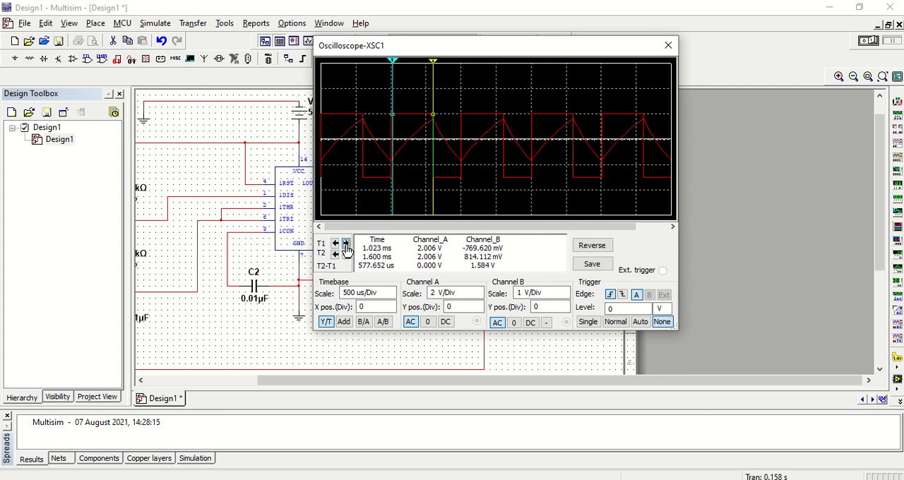
pyautogui.click(346, 243)
pyautogui.click(335, 243)
pyautogui.click(336, 243)
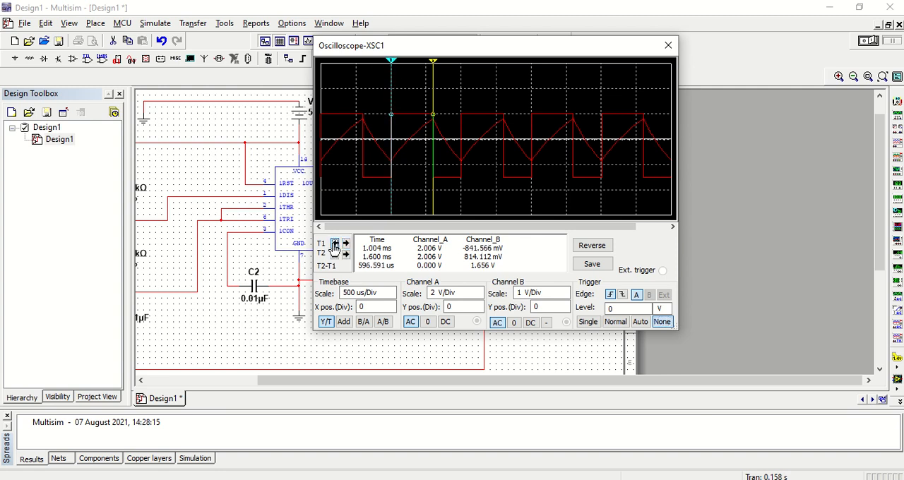
pyautogui.click(336, 243)
pyautogui.click(345, 243)
pyautogui.click(335, 244)
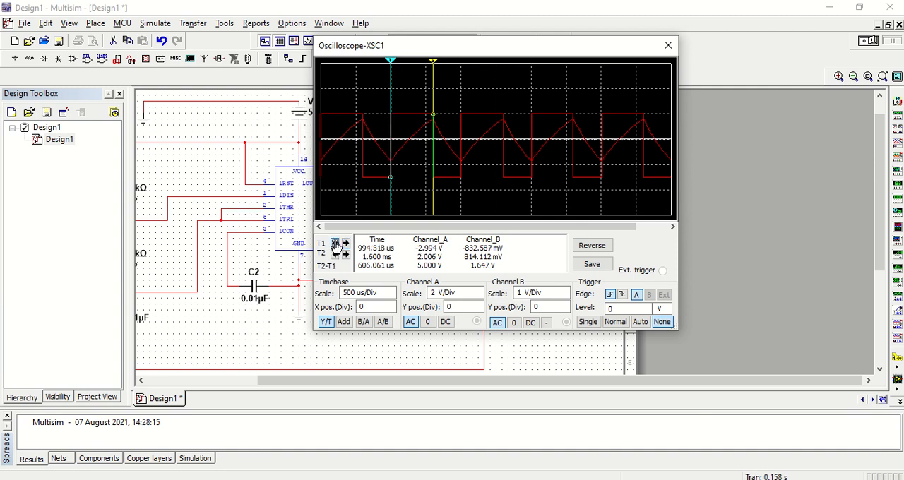
pyautogui.click(345, 243)
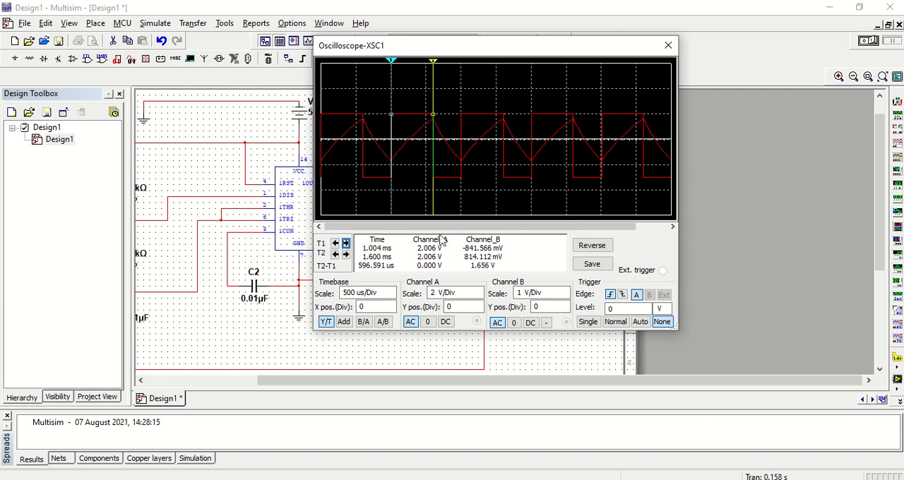
pyautogui.click(335, 255)
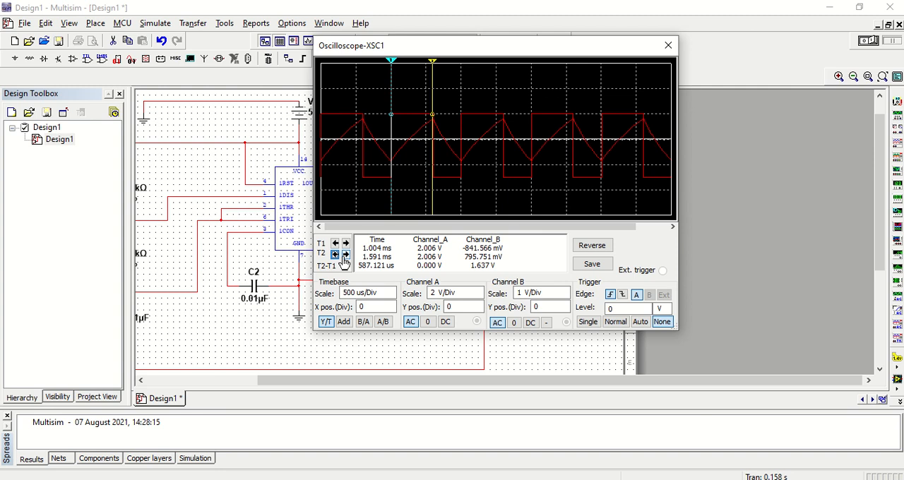
pyautogui.click(345, 255)
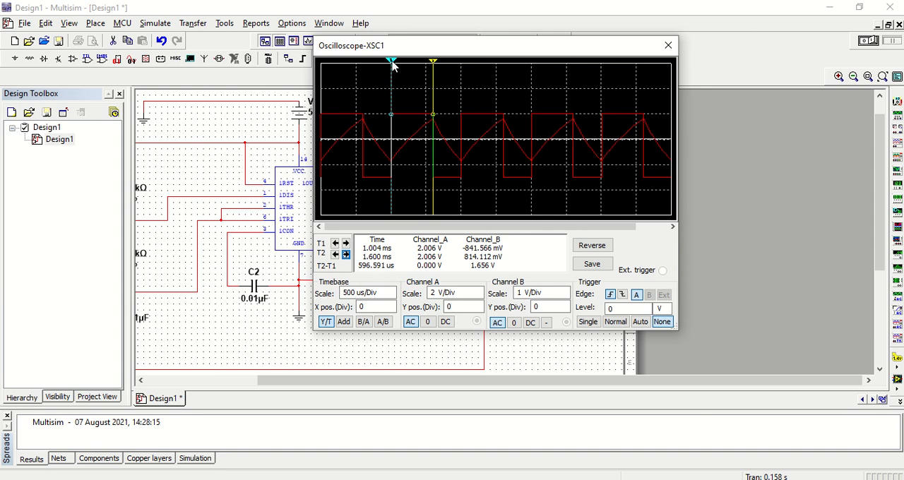
# Set cursor 1 on the preceding falling edge at about 597 us to measure the output period, and move the oscilloscope display off the circuit.
pyautogui.moveTo(393, 65); pyautogui.dragTo(364, 71)
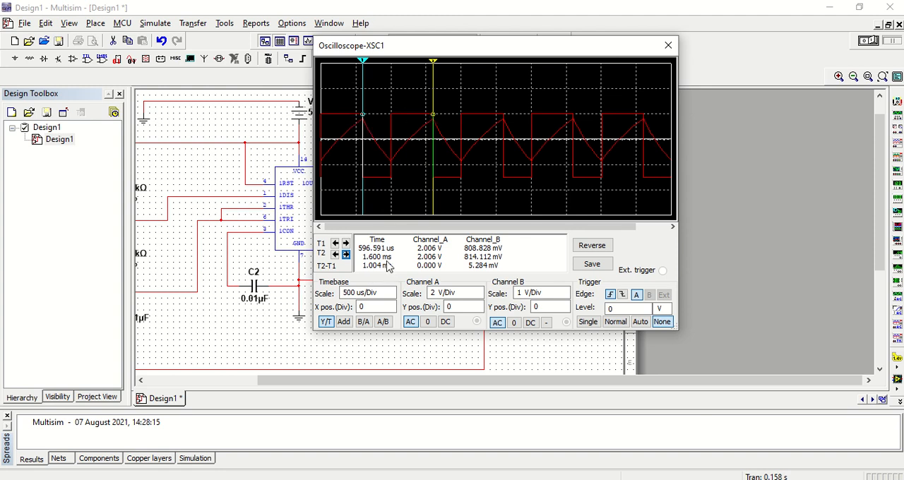
pyautogui.moveTo(362, 63)
pyautogui.mouseDown()
pyautogui.moveTo(397, 70)
pyautogui.moveTo(358, 71)
pyautogui.mouseUp()
pyautogui.click(346, 243)
pyautogui.click(346, 243)
pyautogui.moveTo(492, 48); pyautogui.dragTo(713, 94)
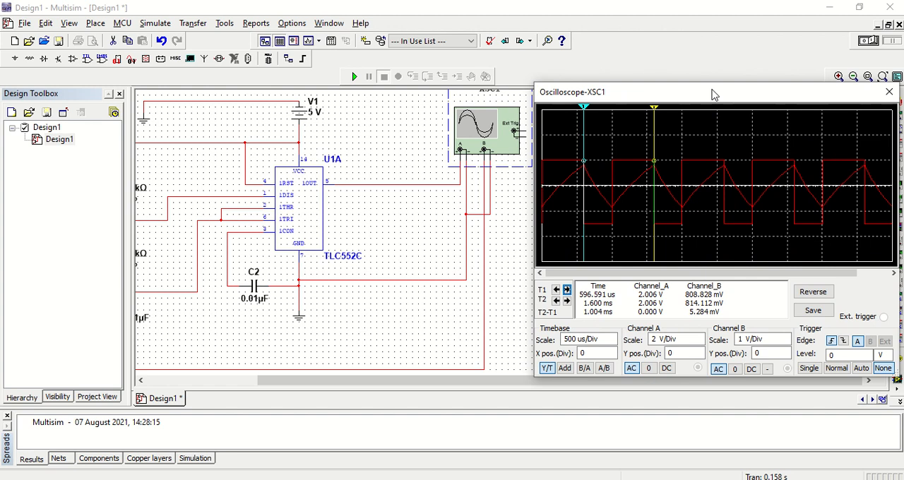